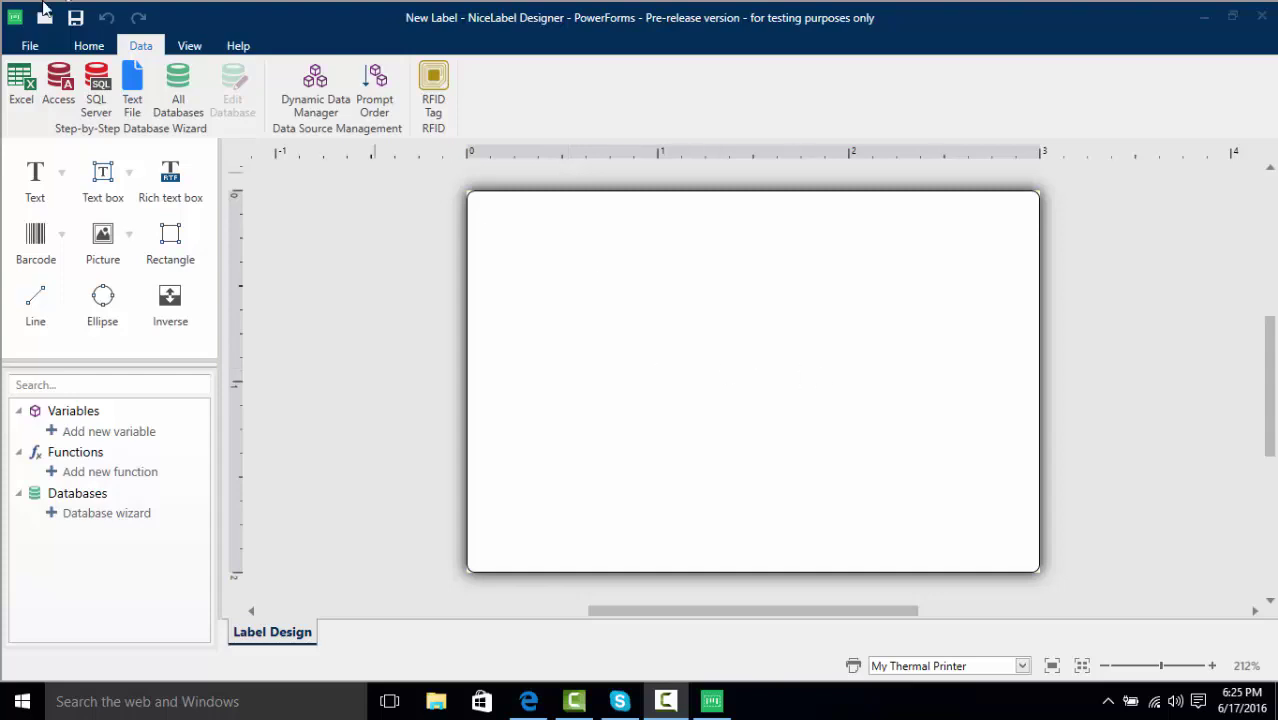
Step: Start an Excel database connection using Pasta.xls from the NiceLabel Database folder
left_click(18, 85)
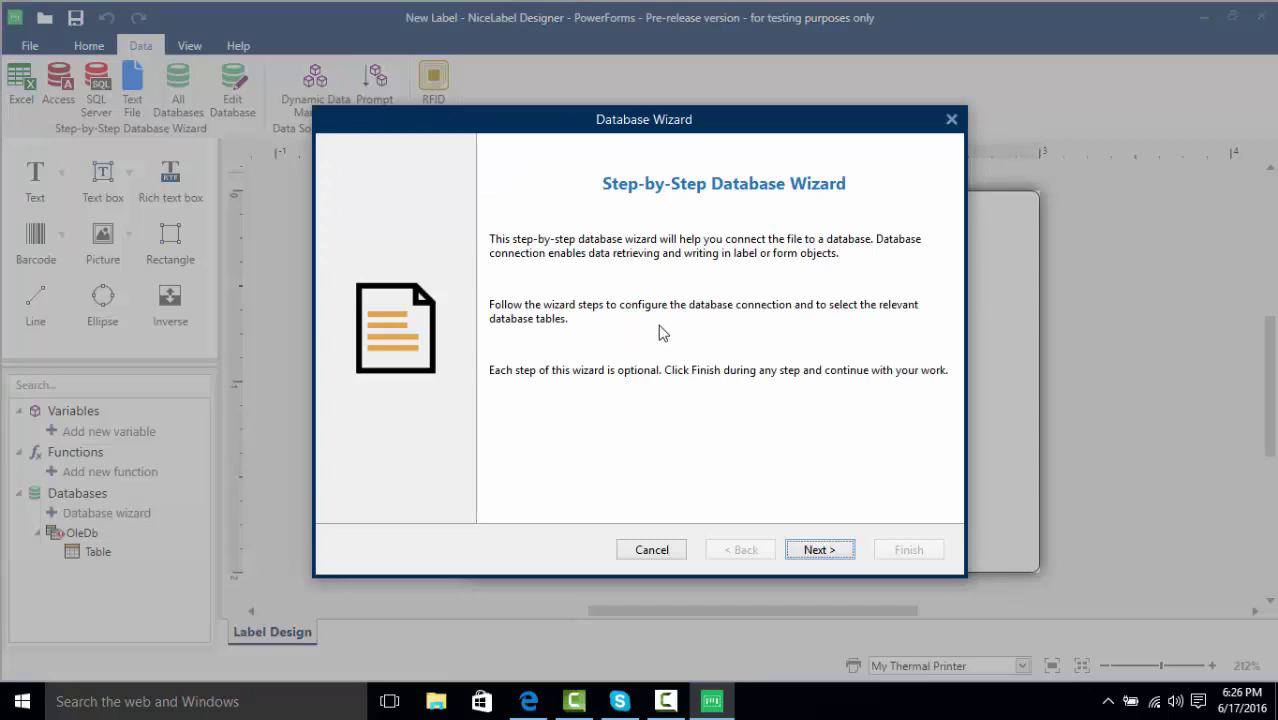
left_click(810, 550)
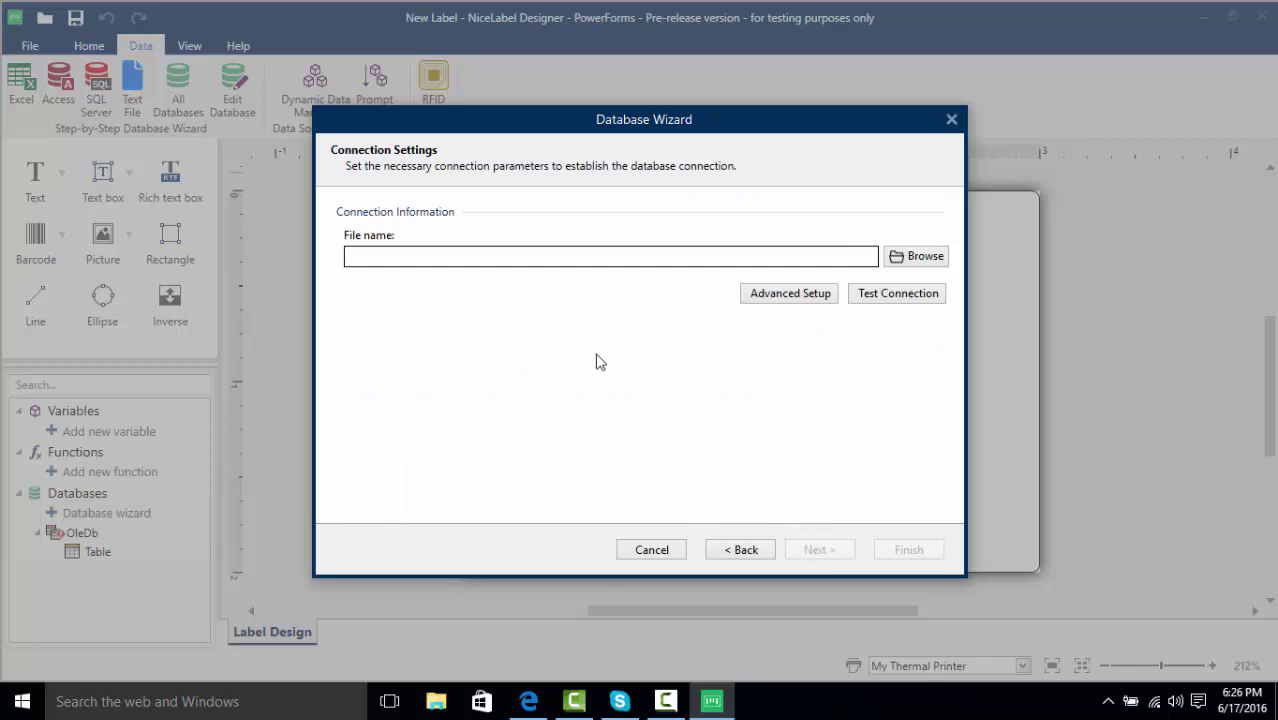
left_click(916, 256)
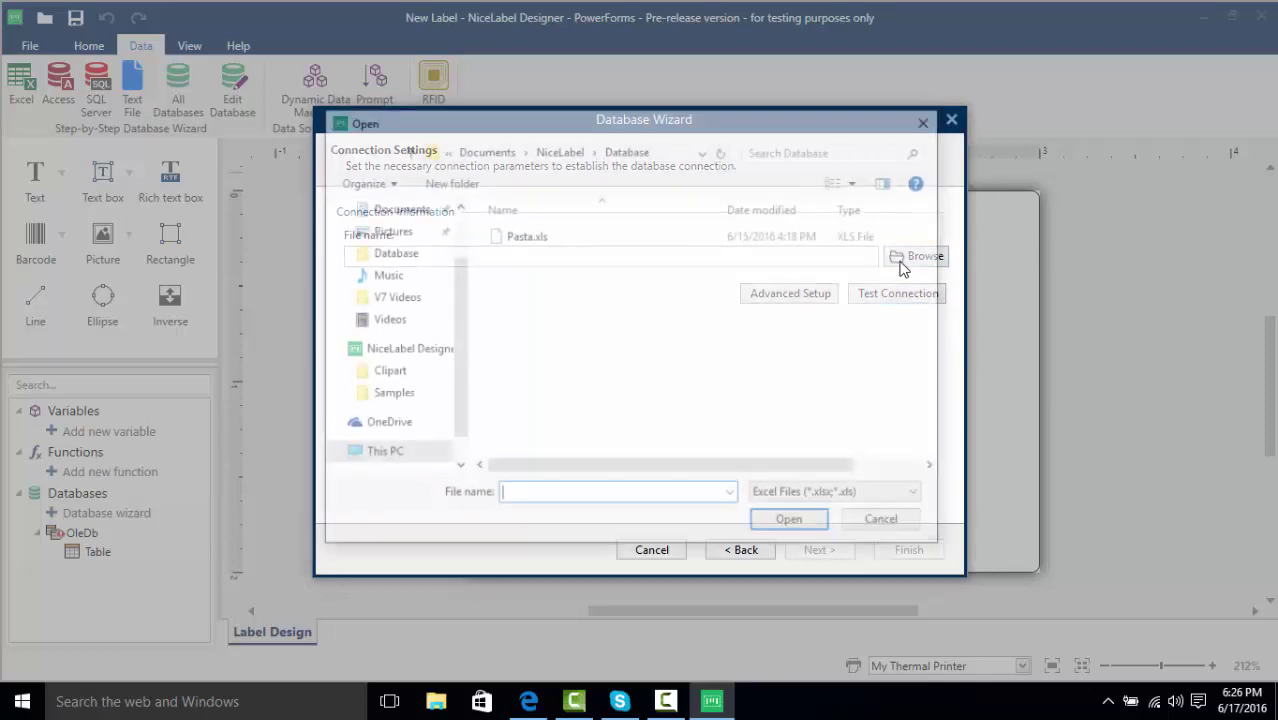
left_click(562, 234)
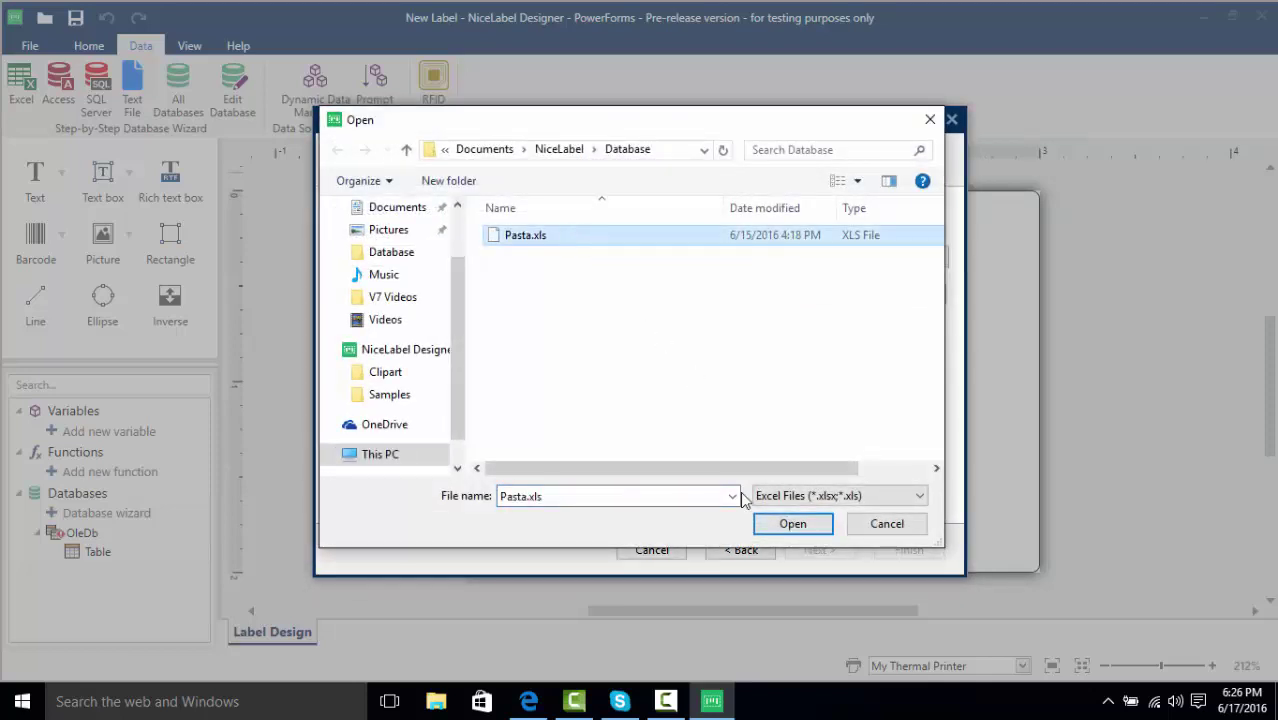
left_click(763, 525)
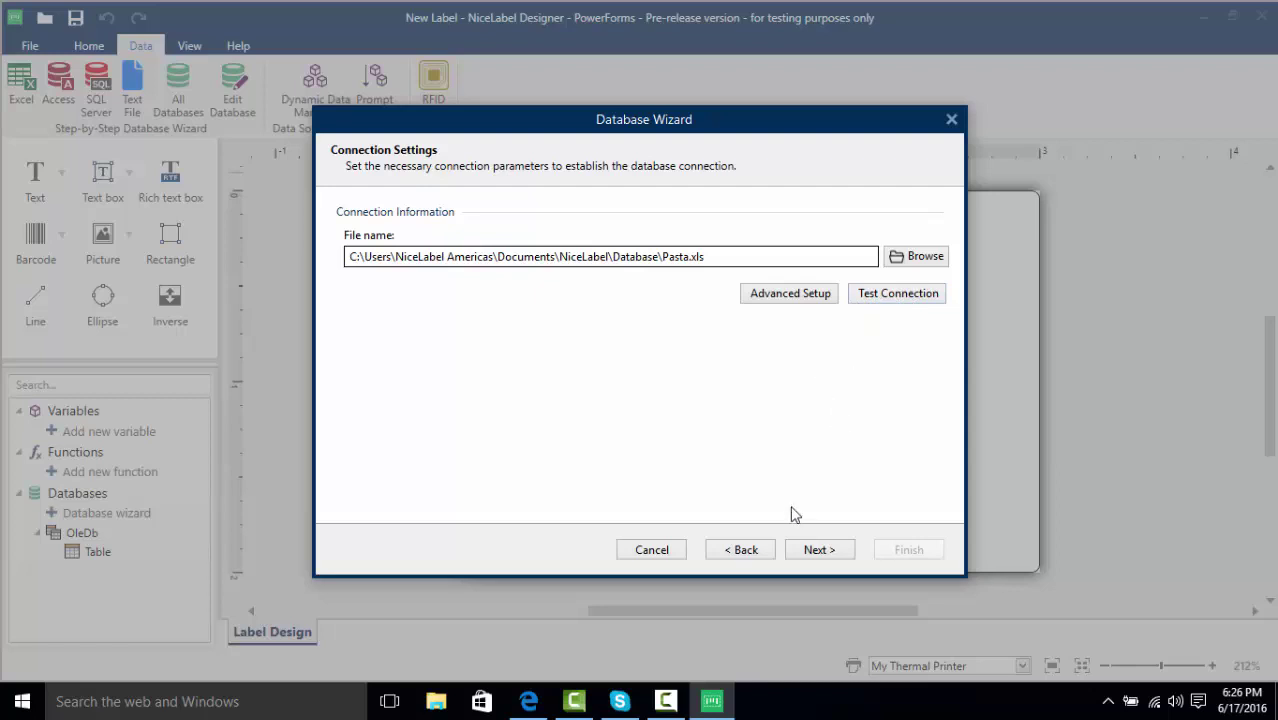
Step: Keep the Pasta table and re-add Package, leaving Product_ID, Code_EAN, Product_desc, Package selected
left_click(812, 547)
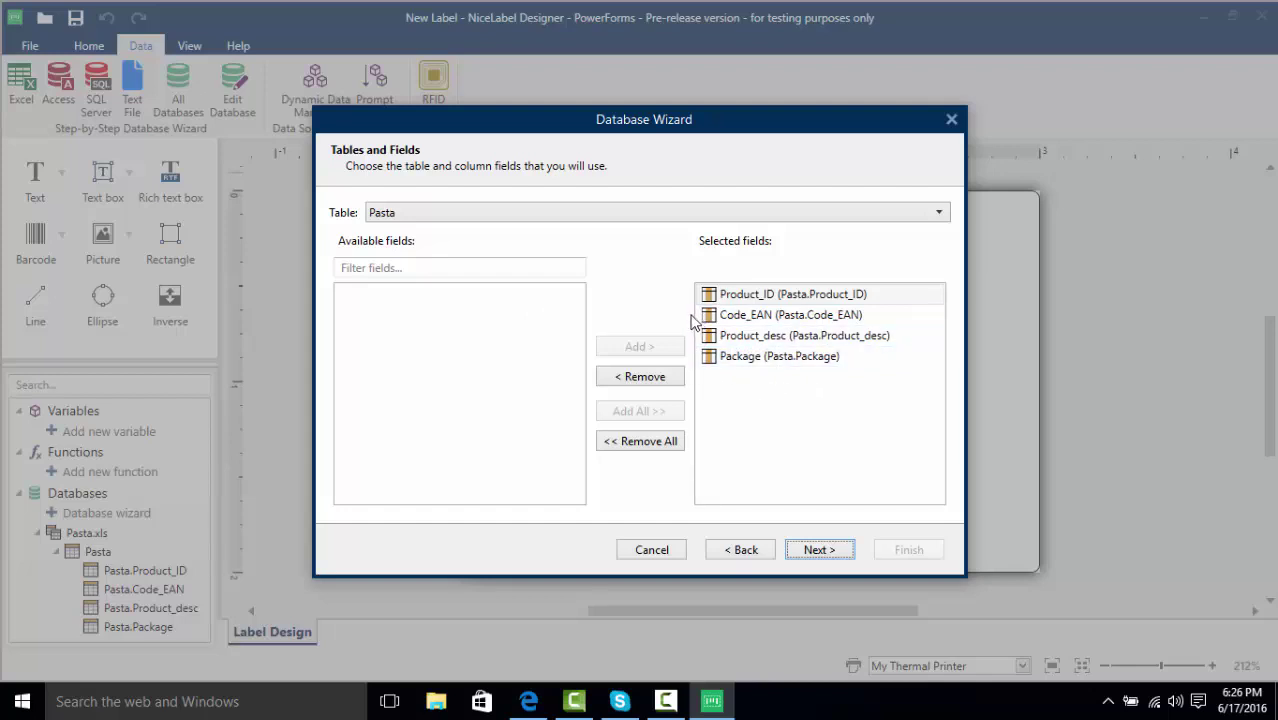
left_click(698, 214)
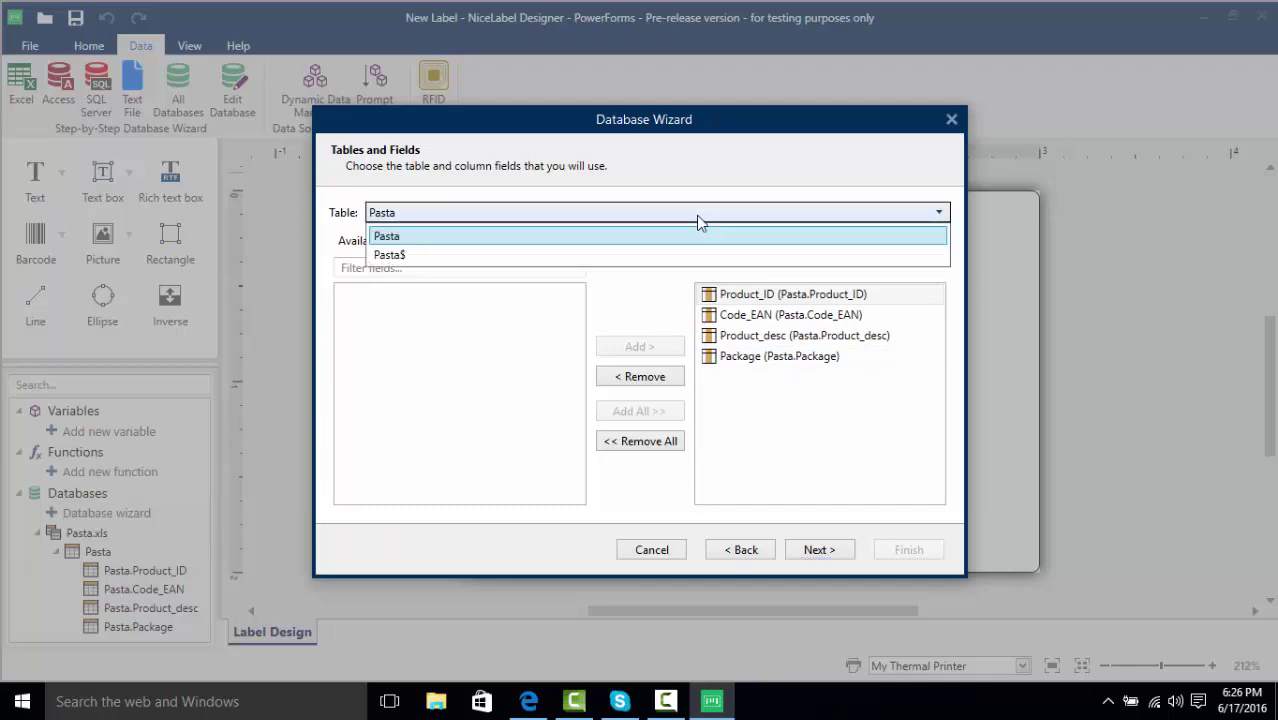
left_click(697, 215)
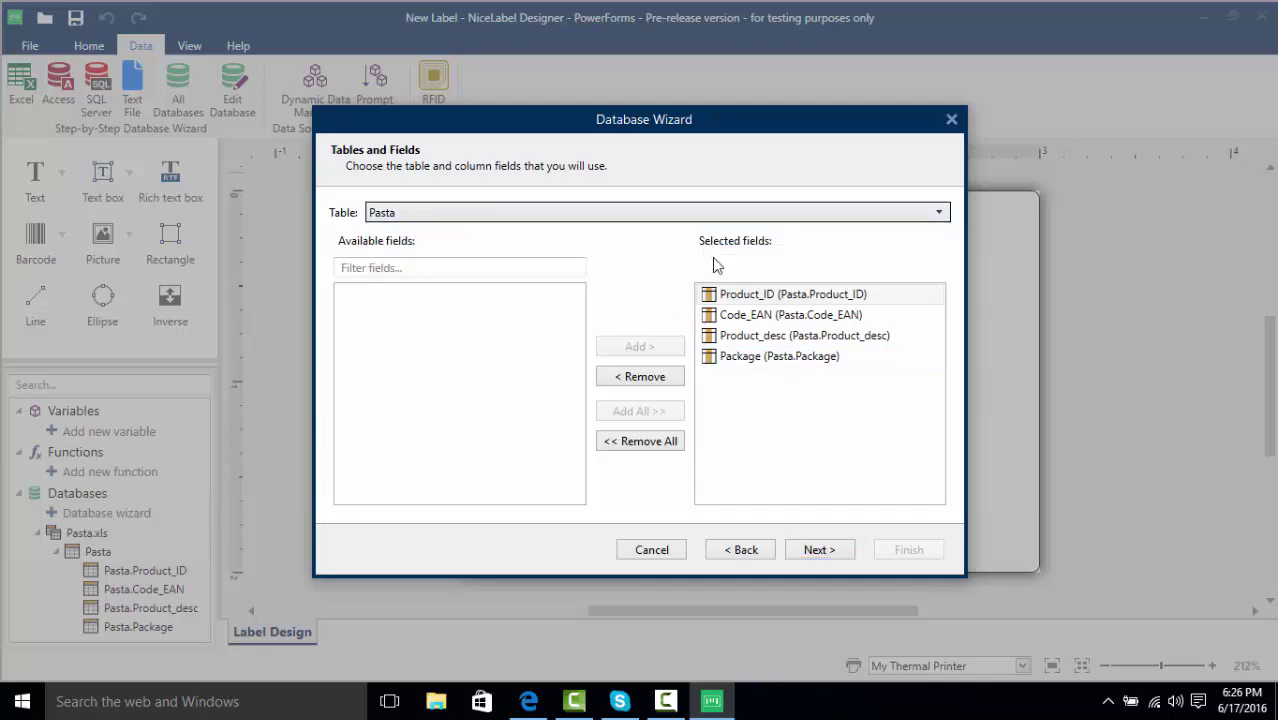
left_click(745, 366)
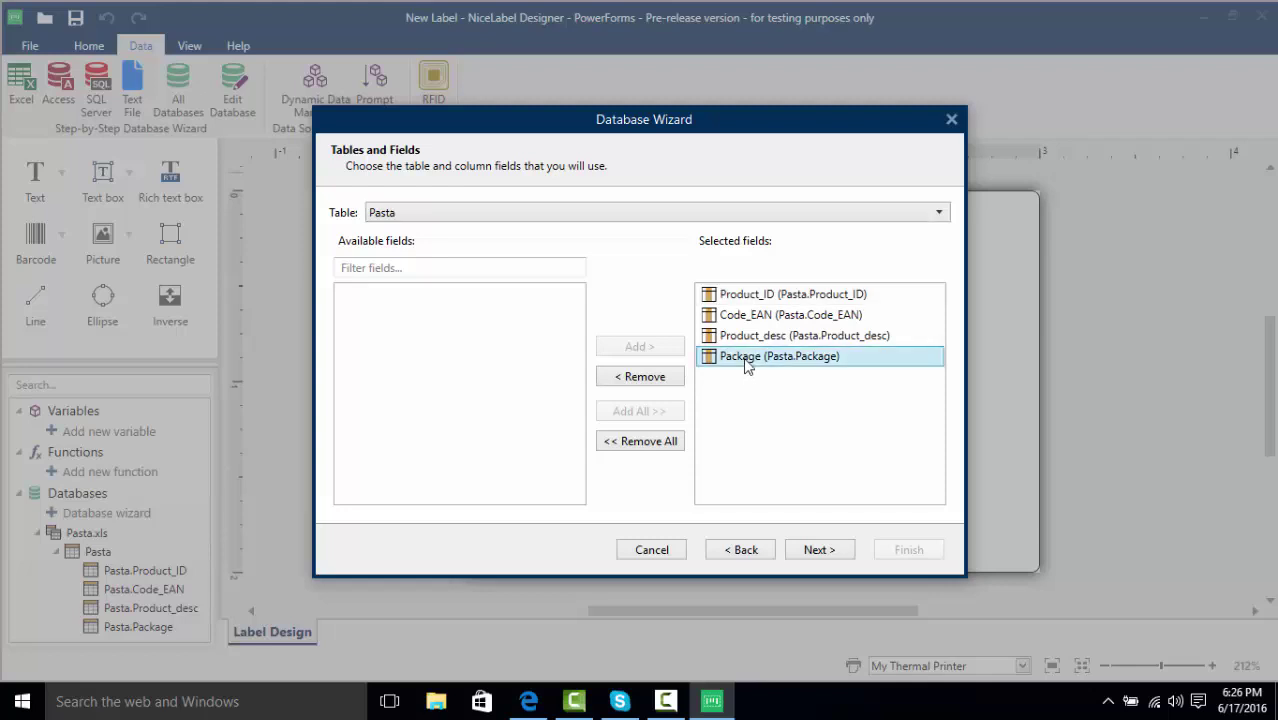
left_click(648, 380)
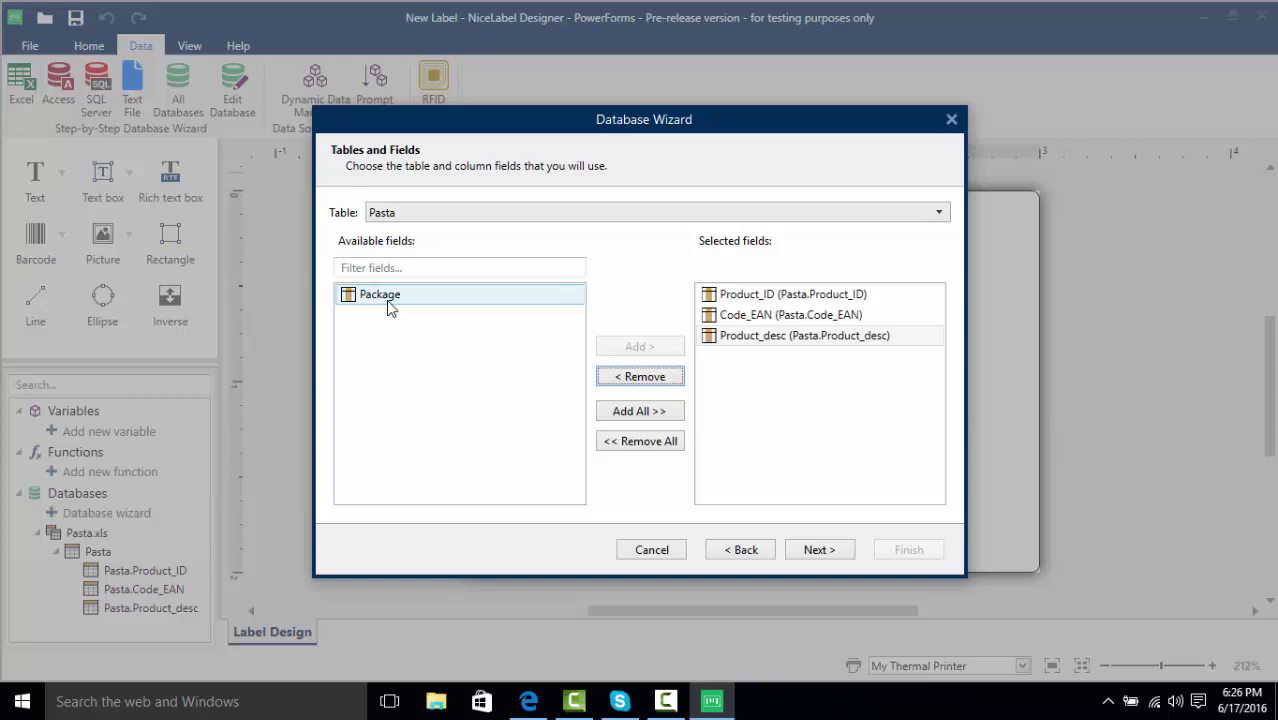
left_click(390, 300)
left_click(633, 352)
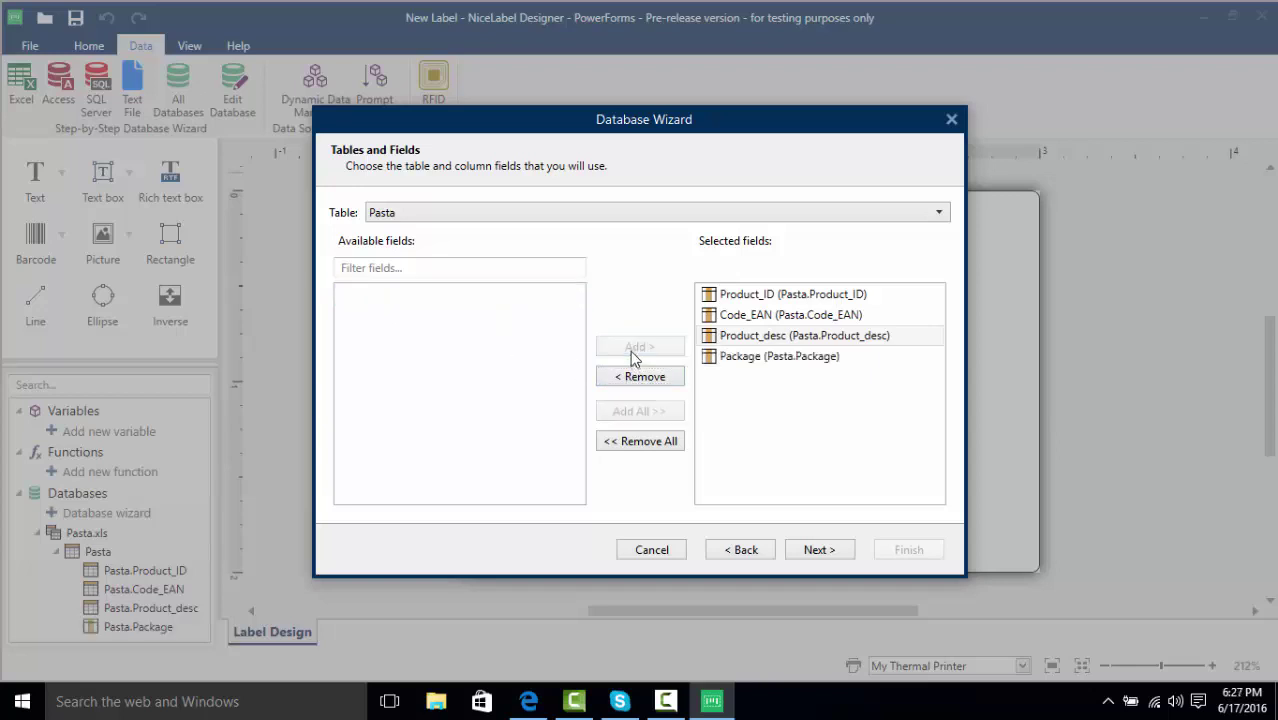
Step: Try a copy count from Pasta.Package, then revert to a fixed 1 label per record
left_click(818, 550)
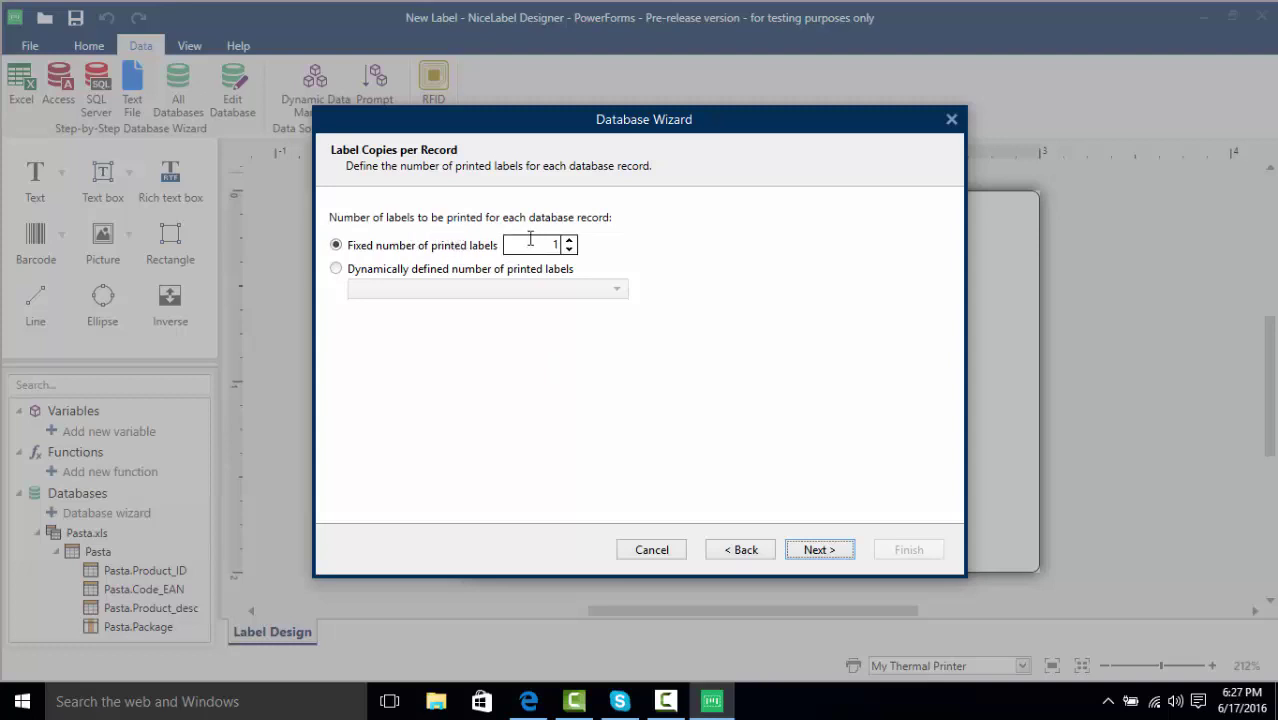
left_click(427, 272)
left_click(452, 289)
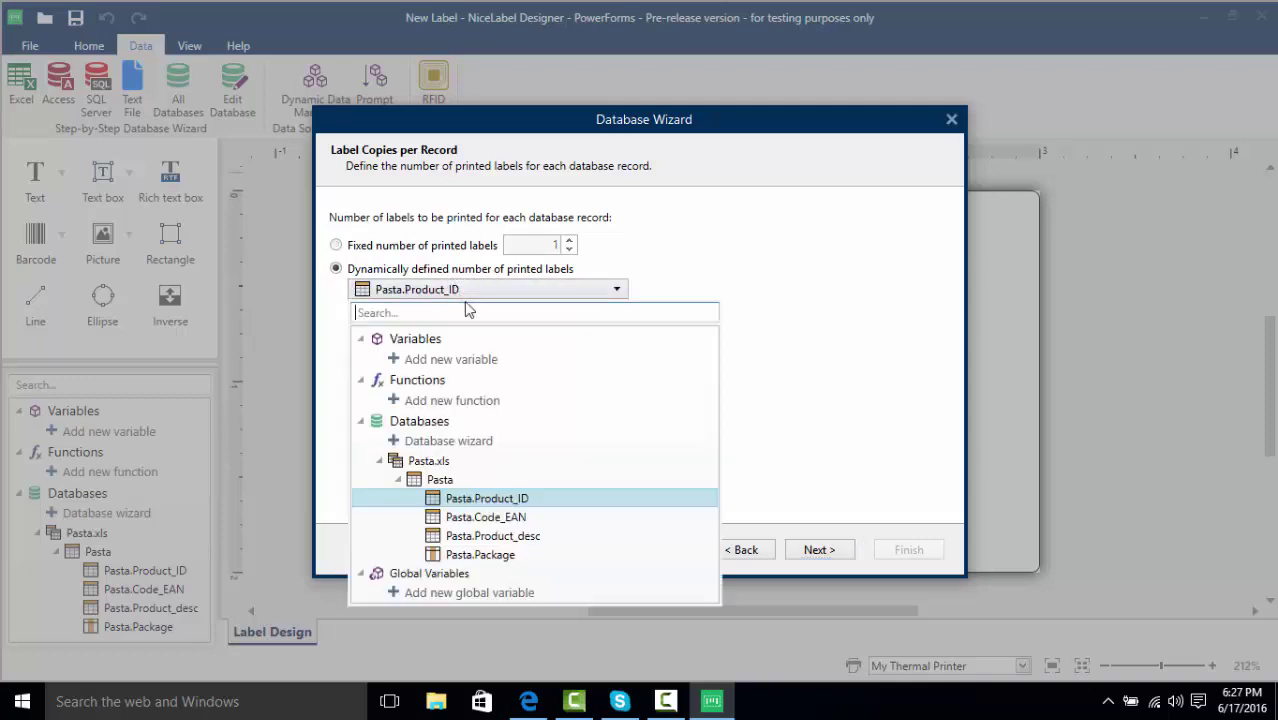
left_click(485, 556)
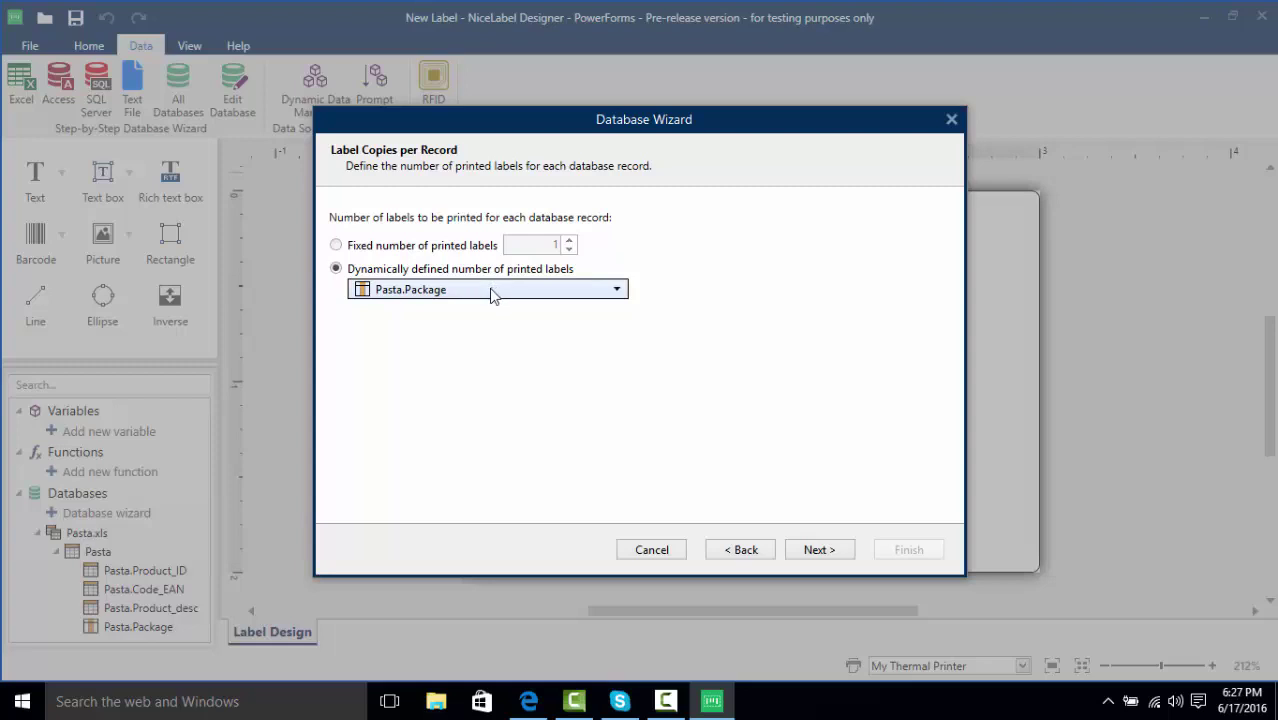
left_click(398, 249)
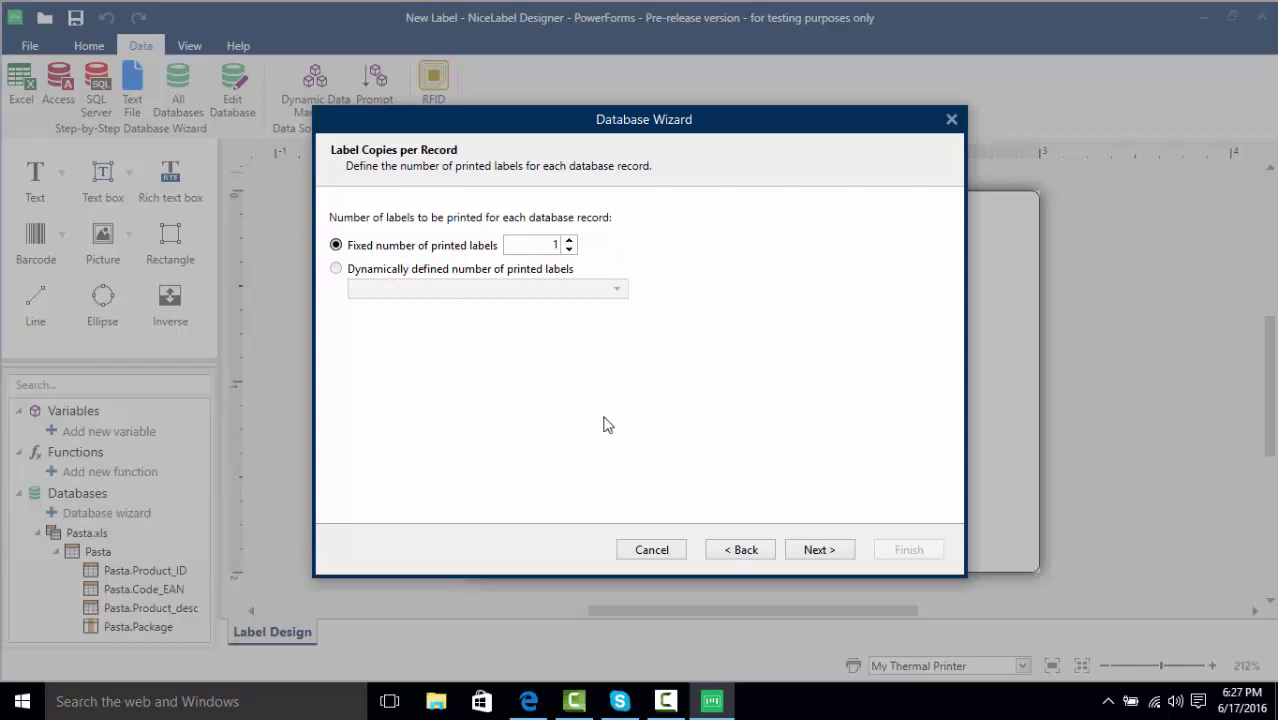
Step: Advance the Database Wizard to the Create Objects page
left_click(820, 556)
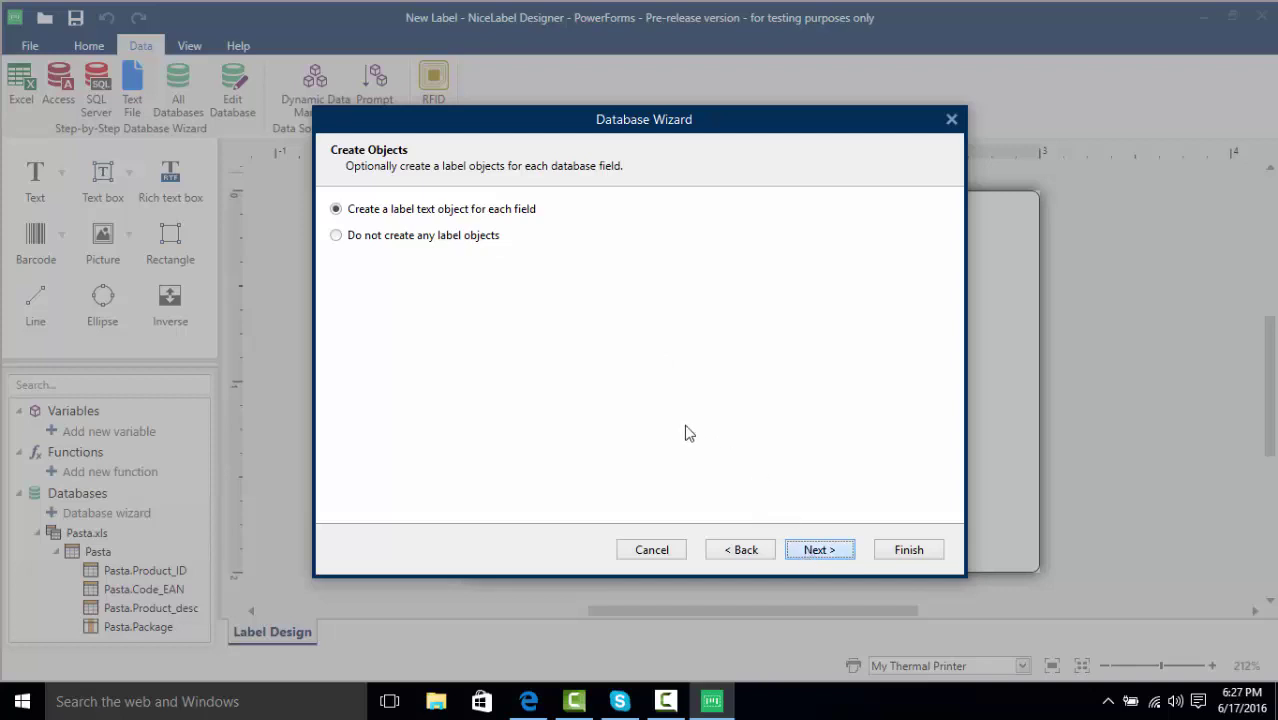
Step: Advance to the Data Preview page listing the Pasta records
key("Return")
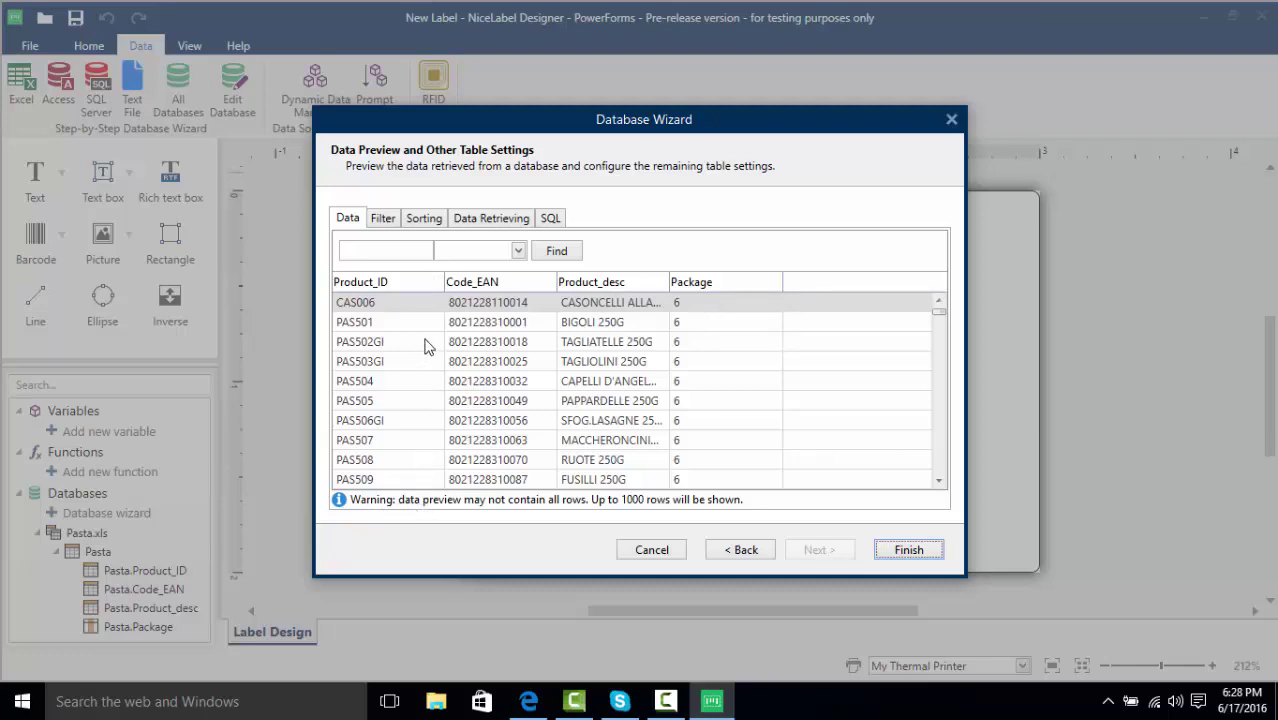
Step: Add a Package = 2 filter condition while leaving record filtering disabled
left_click(386, 222)
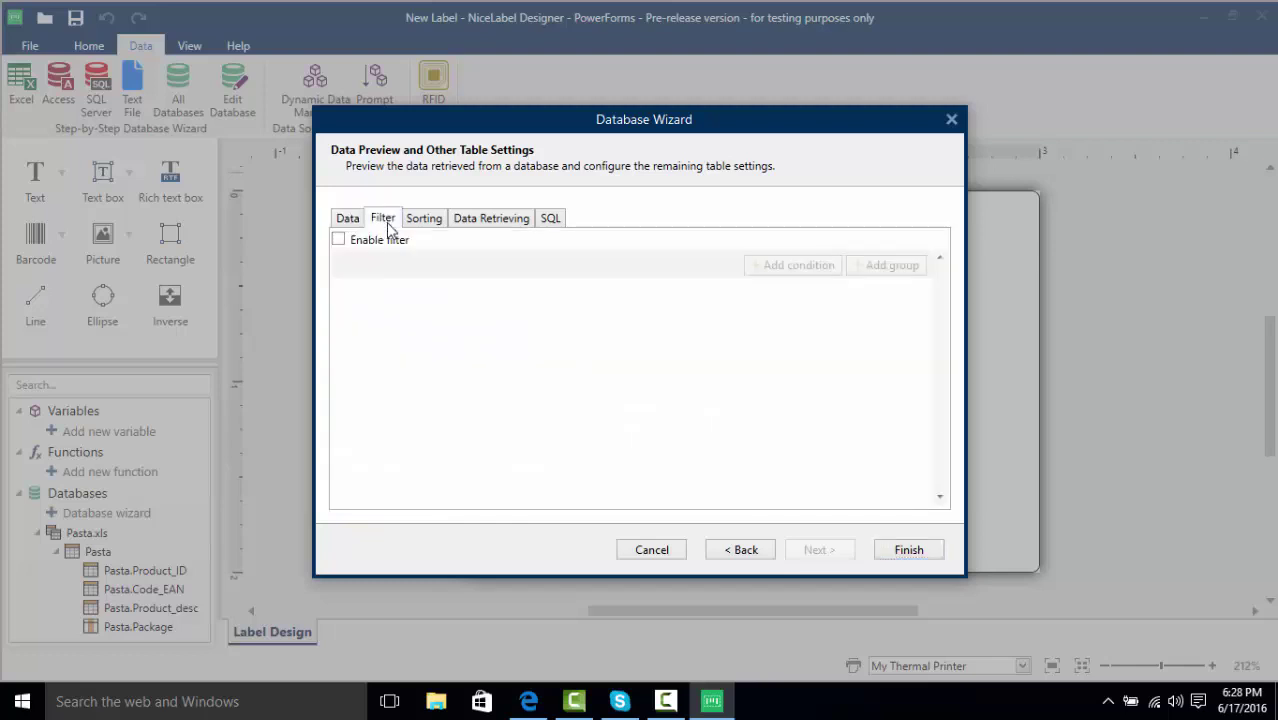
left_click(339, 241)
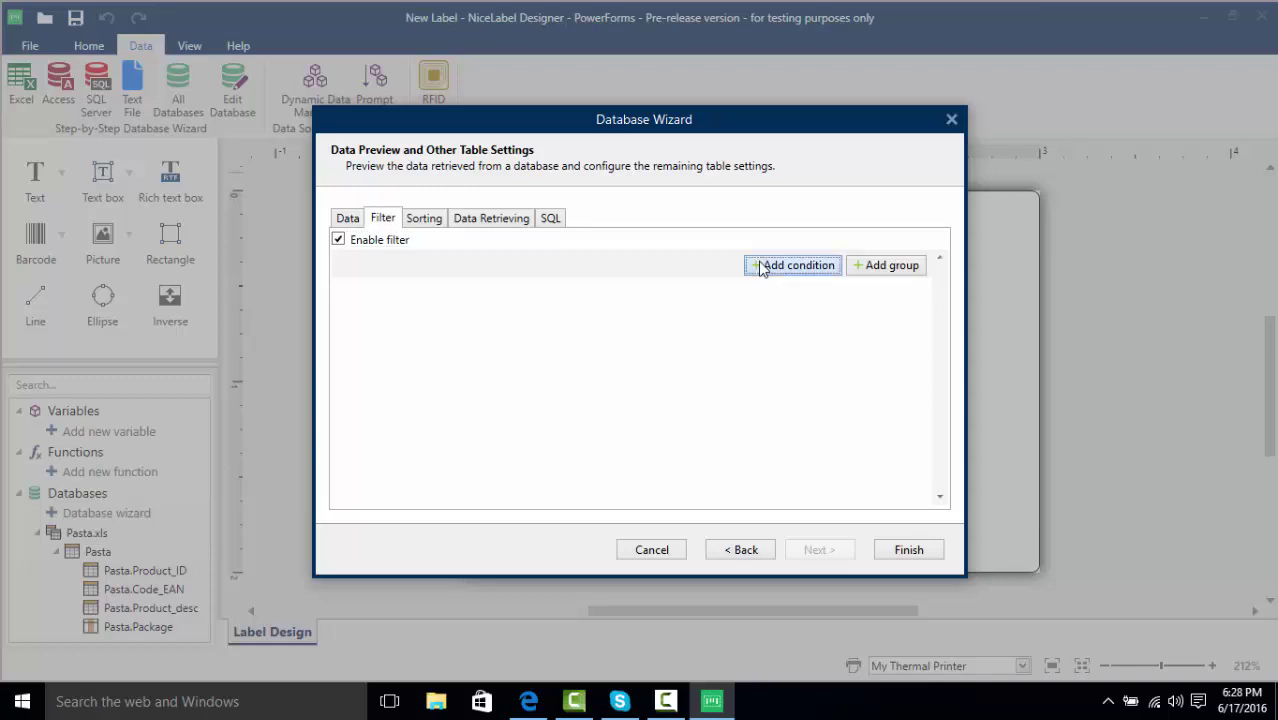
left_click(760, 266)
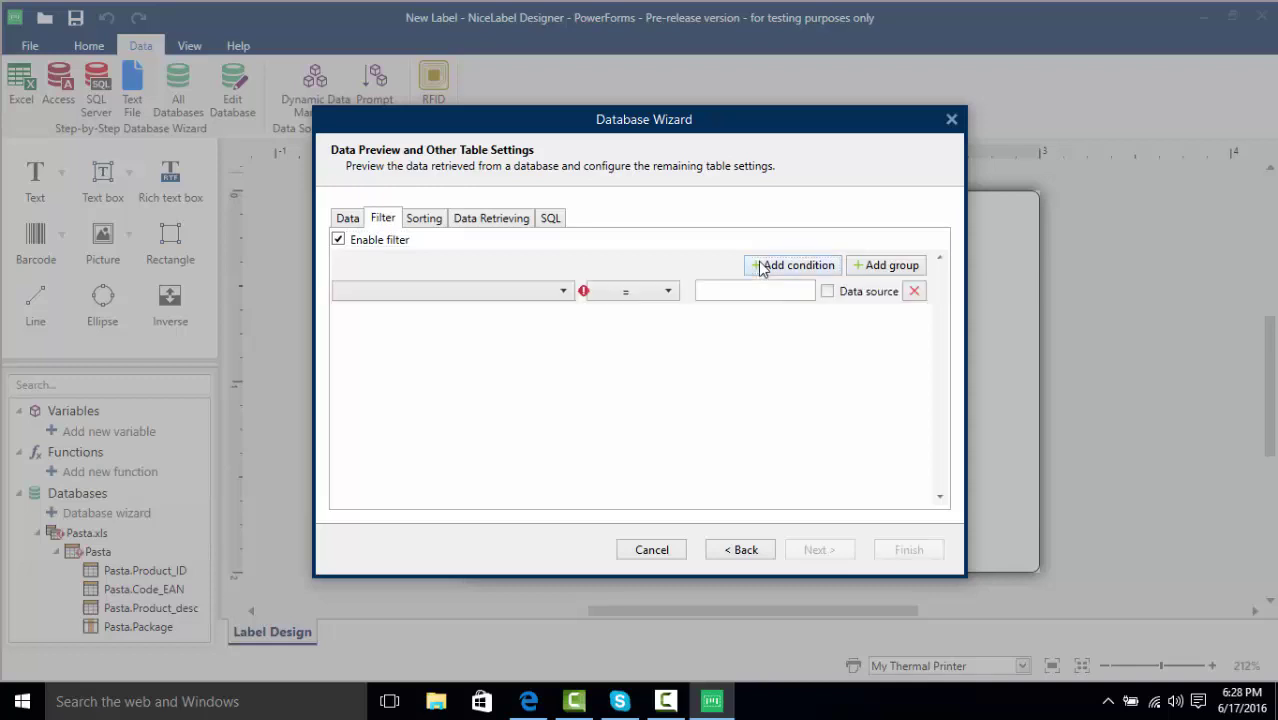
left_click(564, 292)
left_click(491, 373)
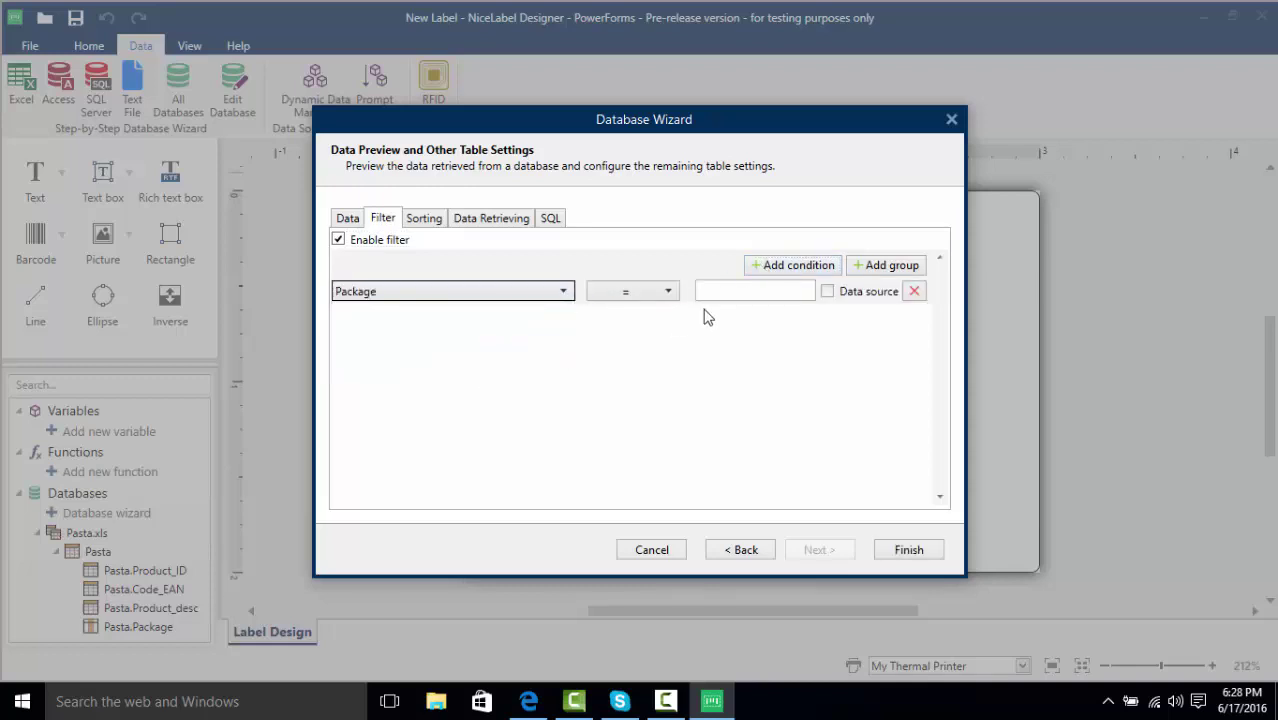
left_click(715, 298)
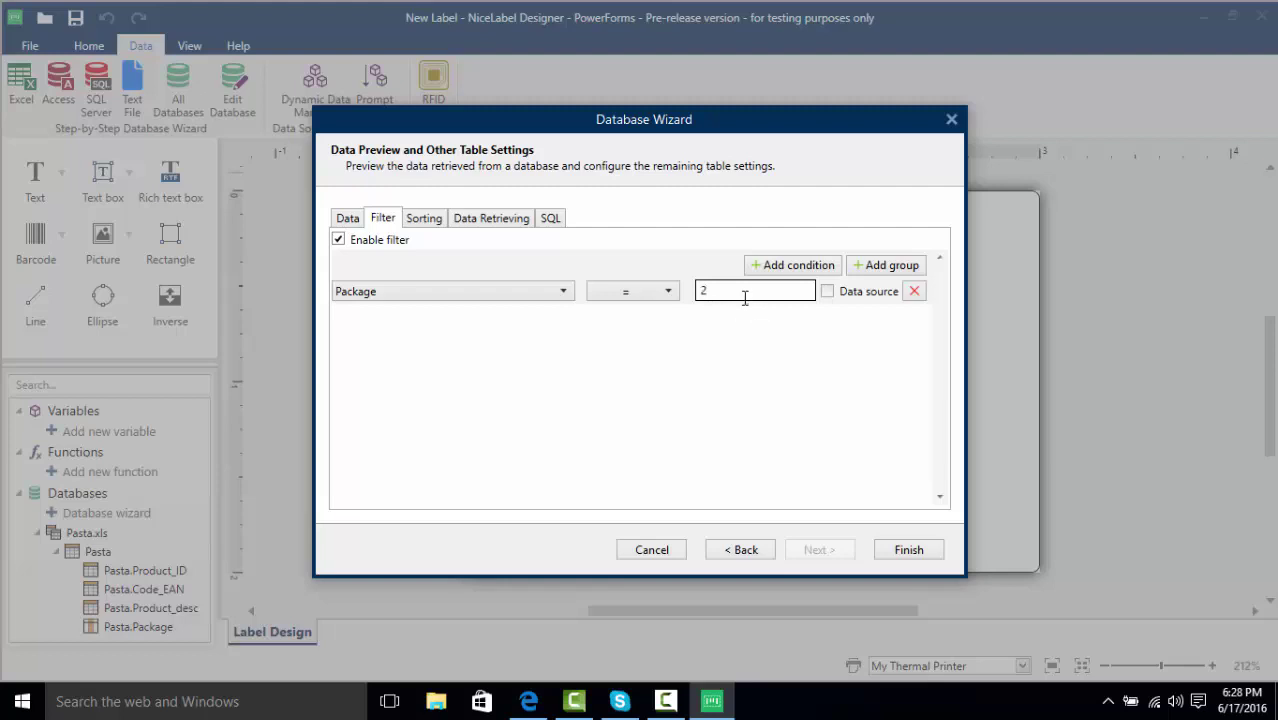
left_click(349, 243)
left_click(423, 220)
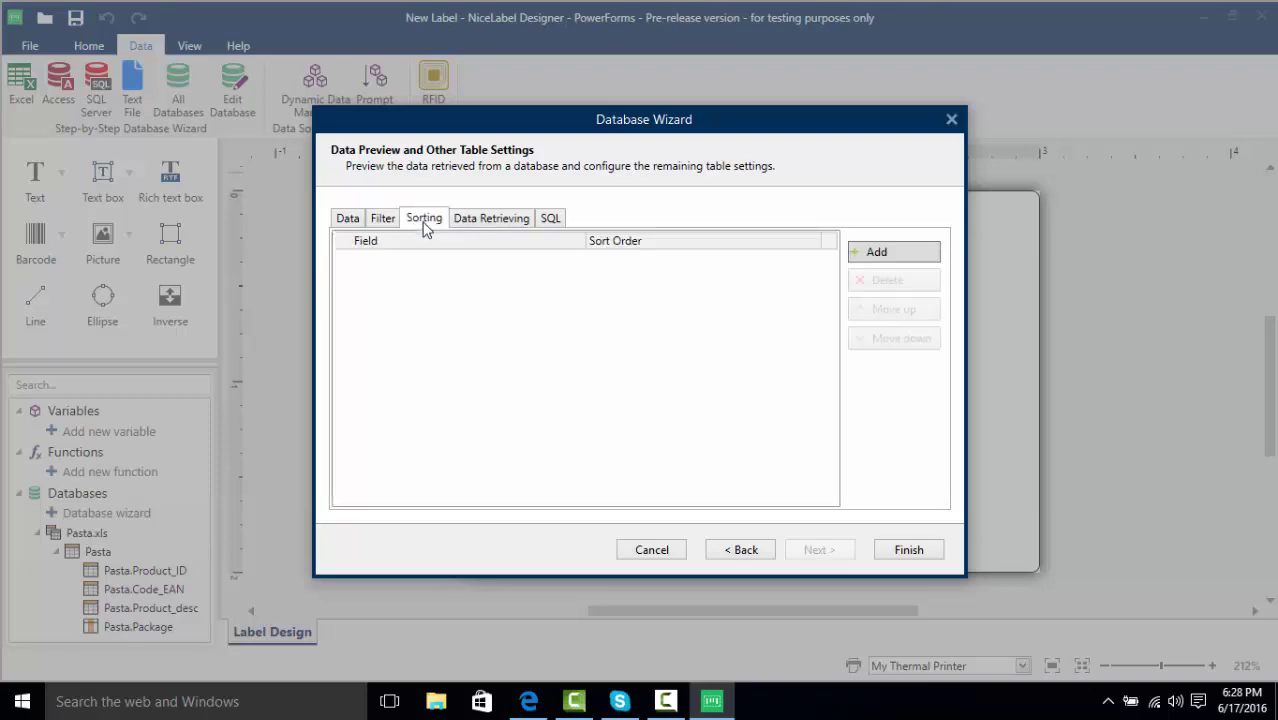
Step: Add a Code_EAN sort rule, then delete it and go to Data Retrieving
left_click(867, 259)
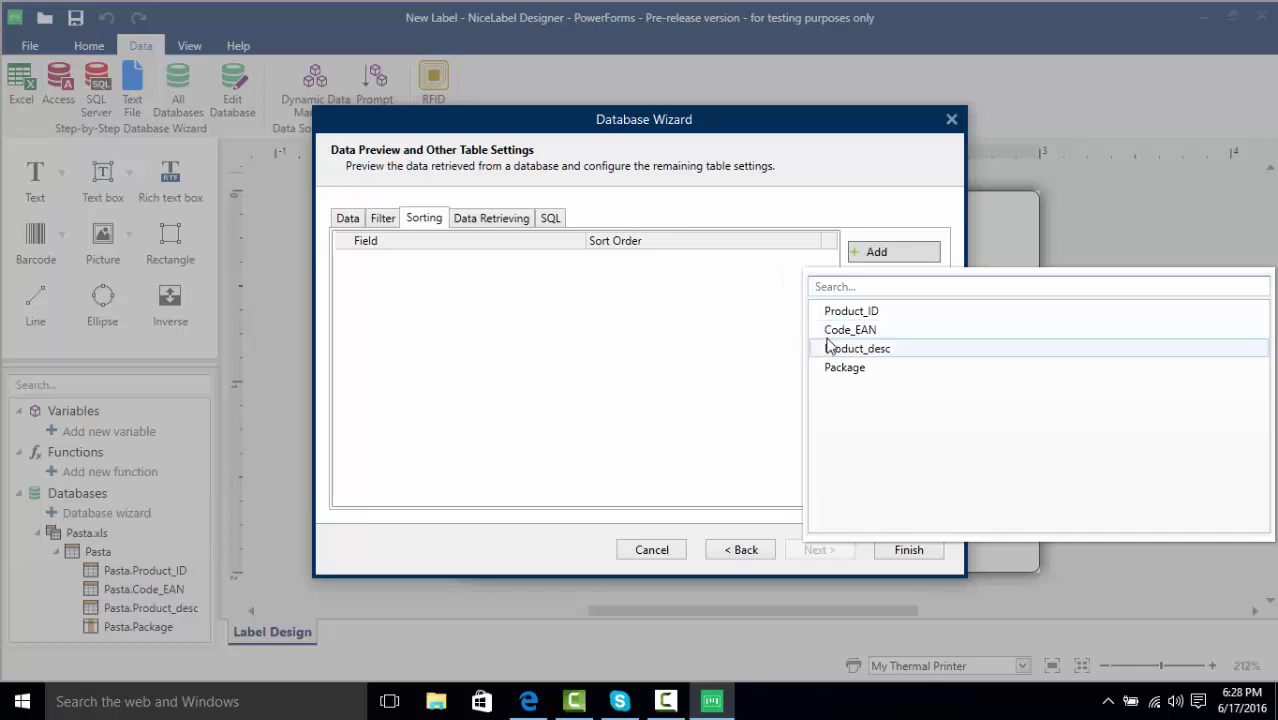
left_click(840, 331)
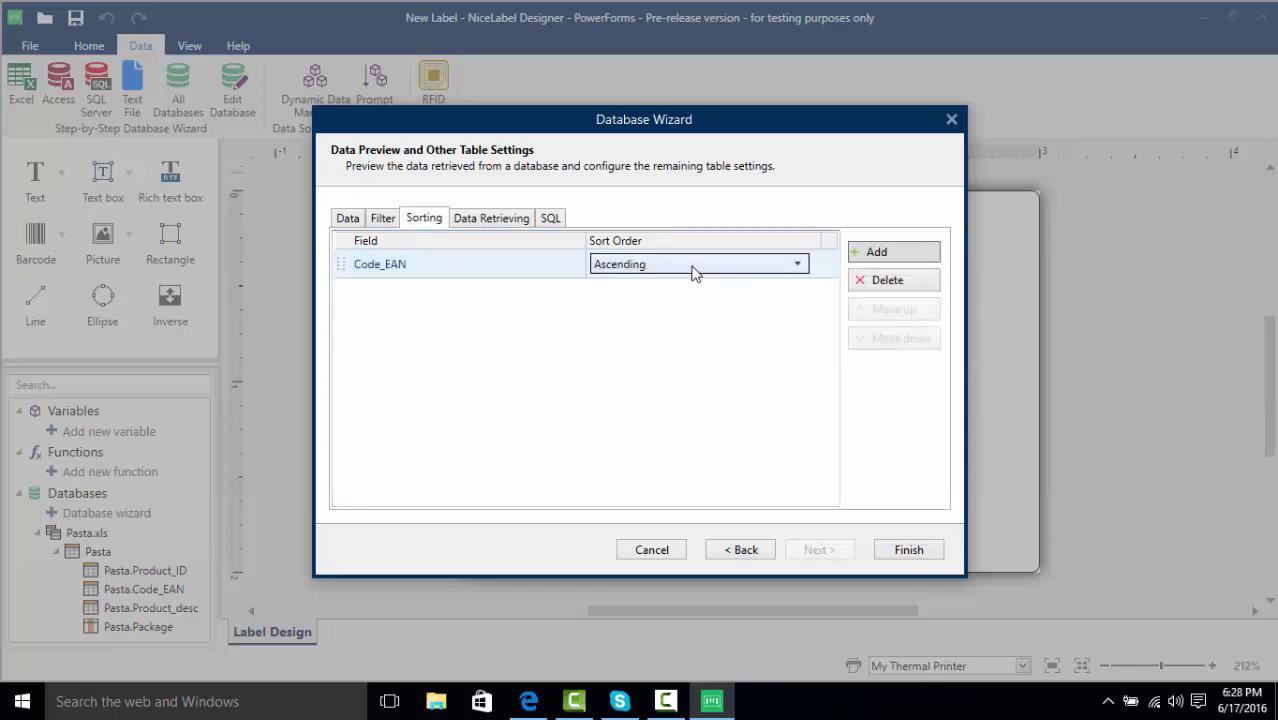
left_click(695, 266)
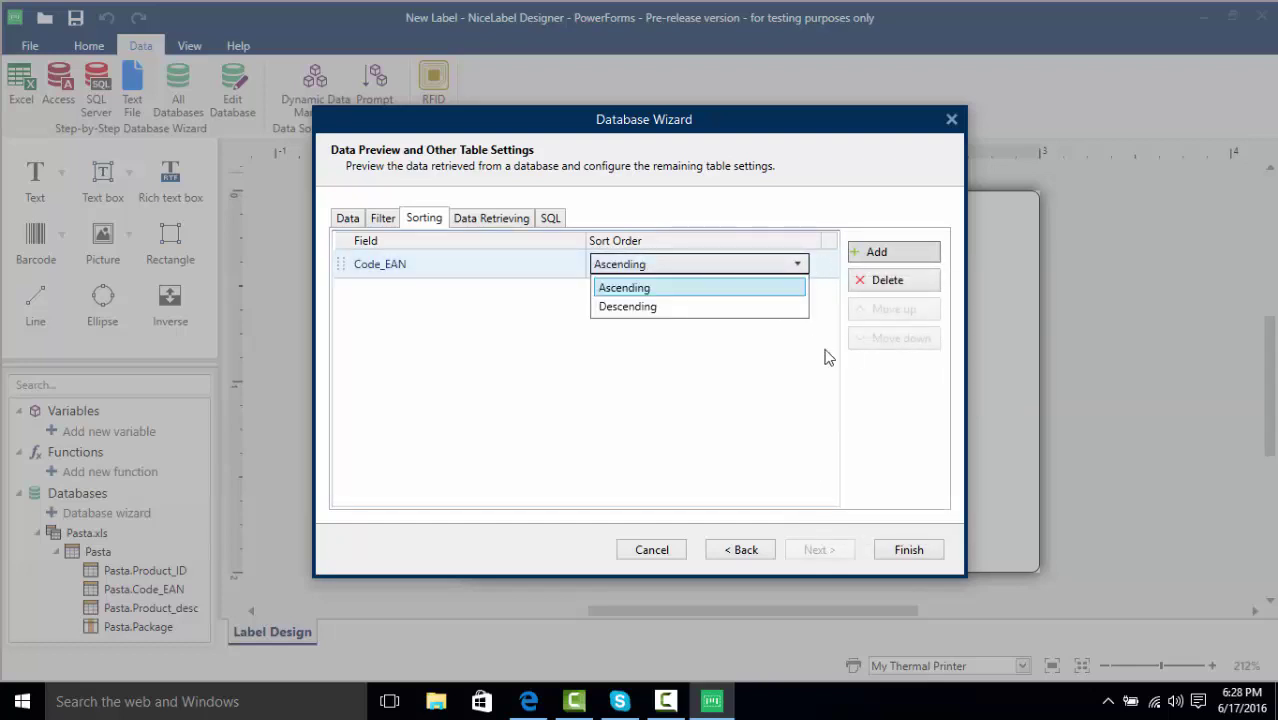
left_click(887, 281)
left_click(887, 281)
left_click(514, 219)
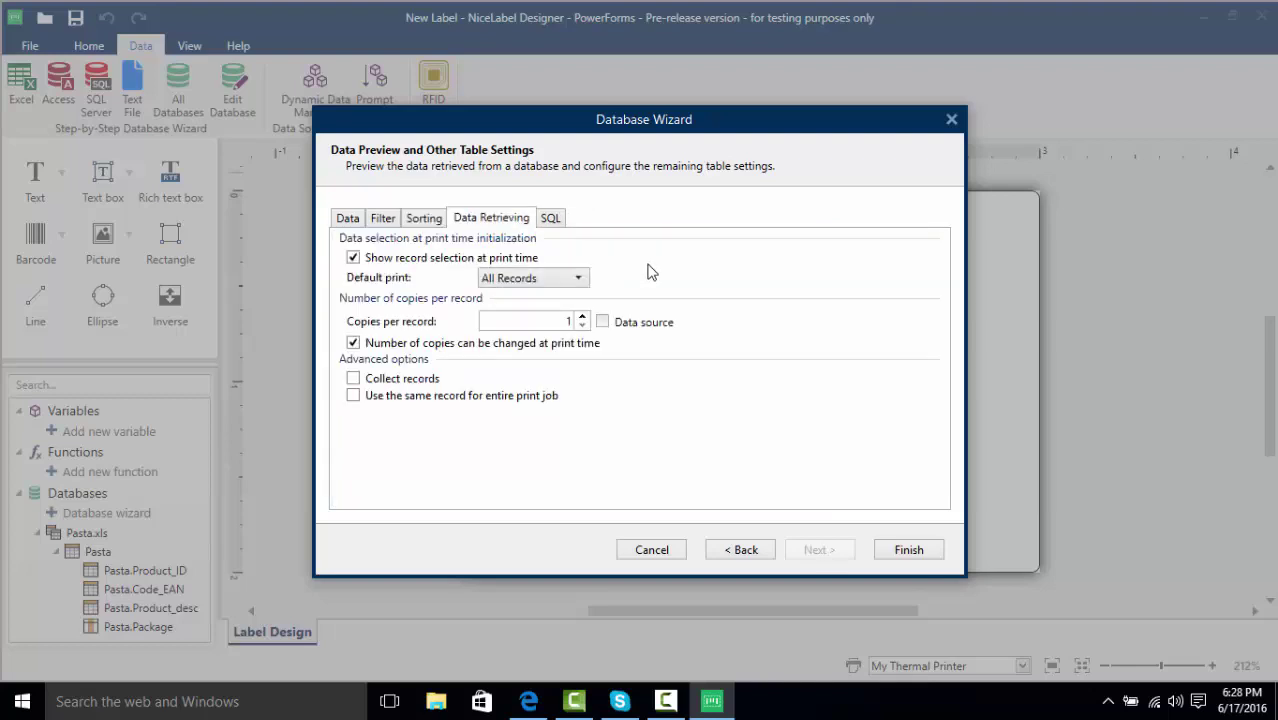
left_click(563, 287)
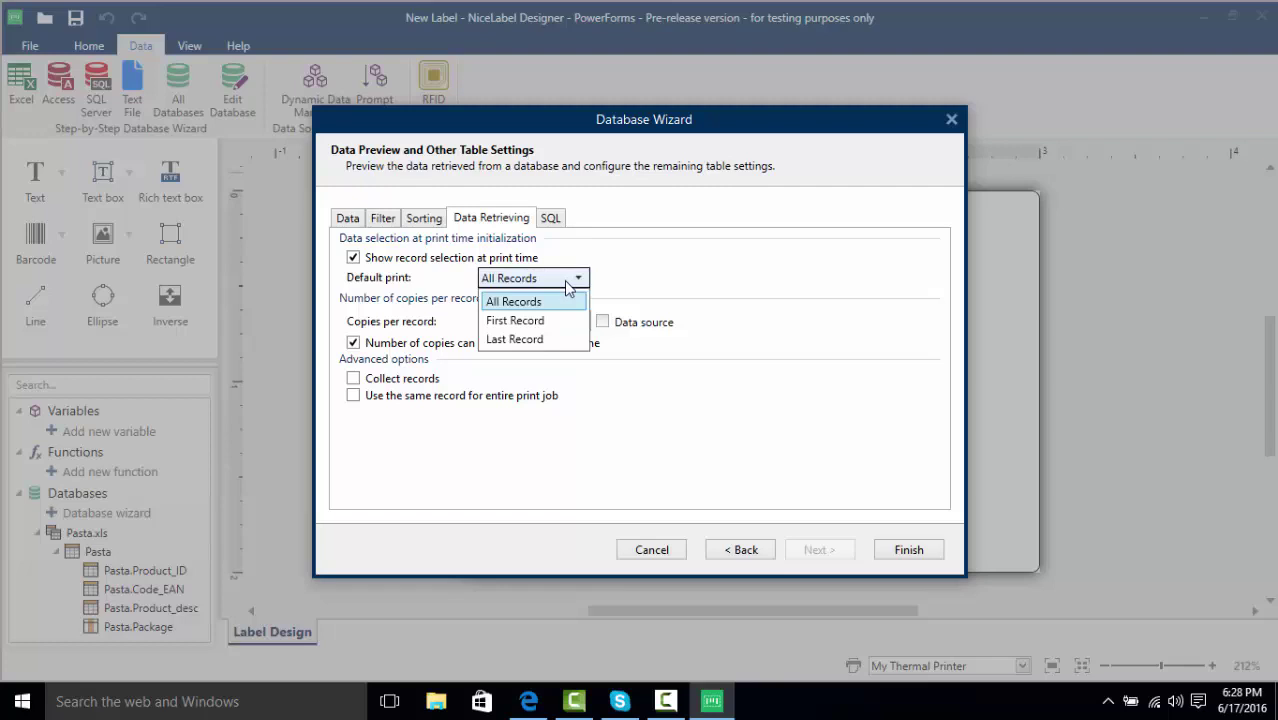
left_click(646, 287)
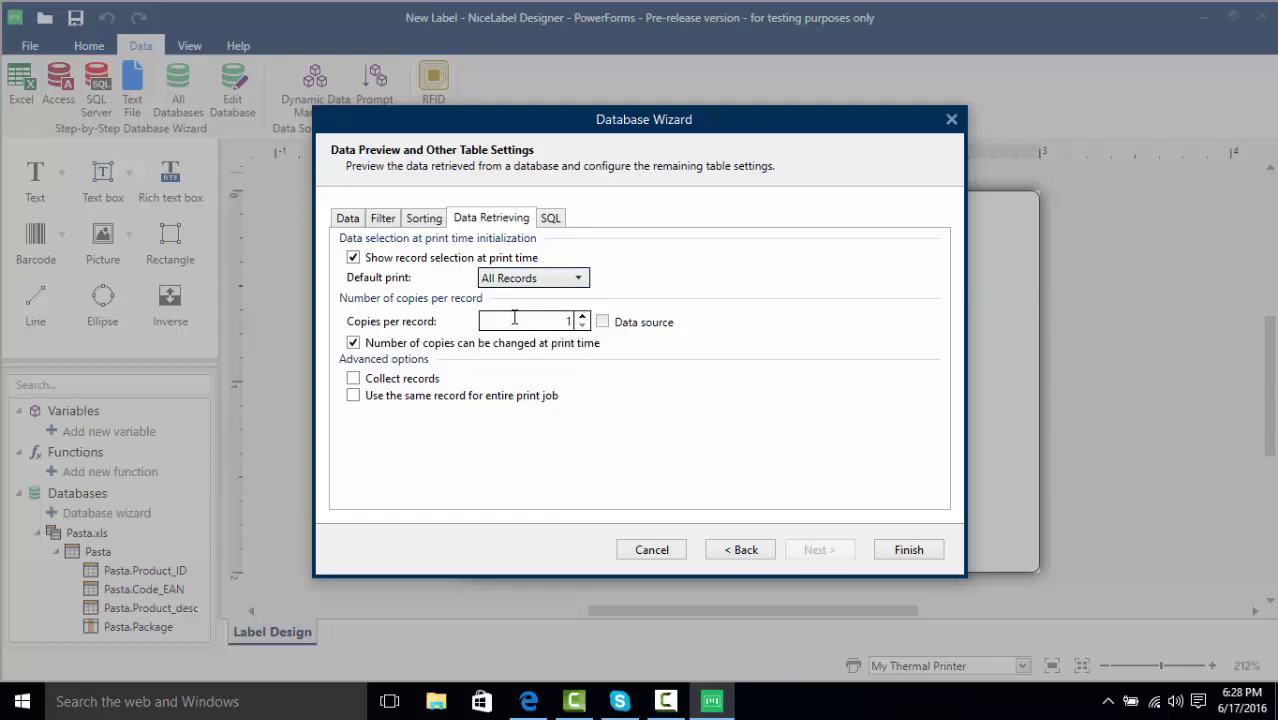
left_click(355, 258)
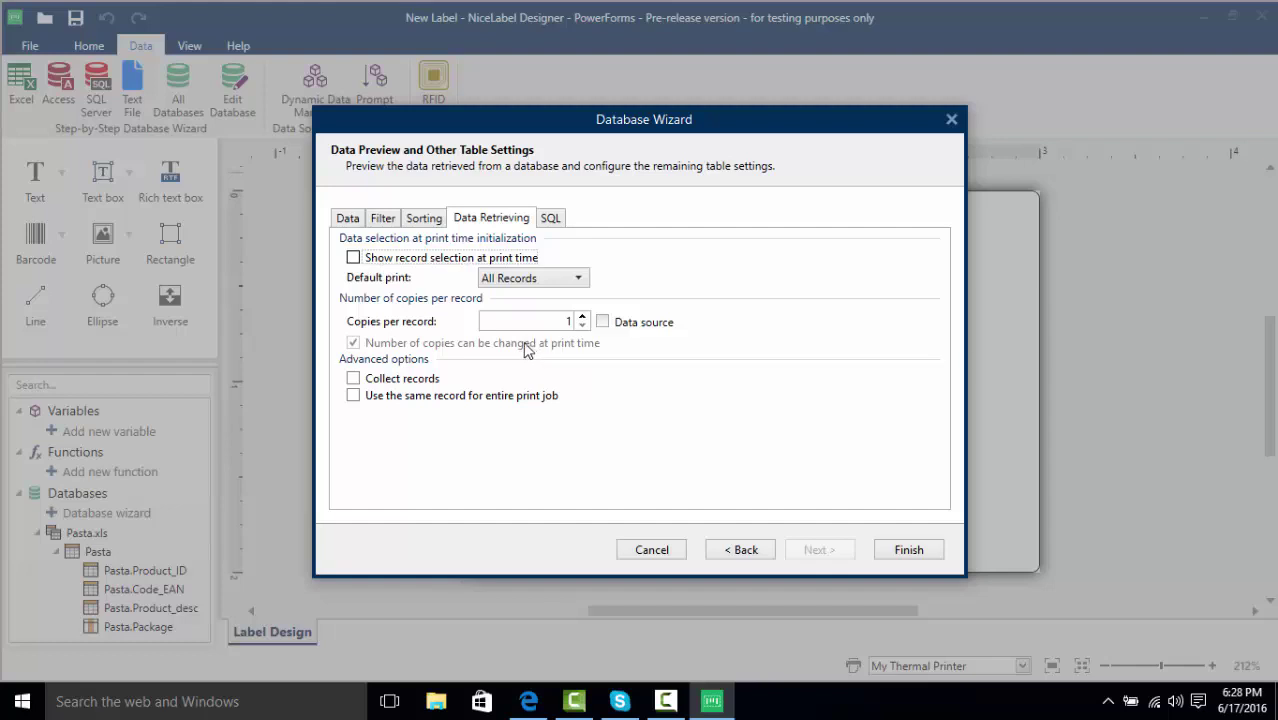
left_click(355, 262)
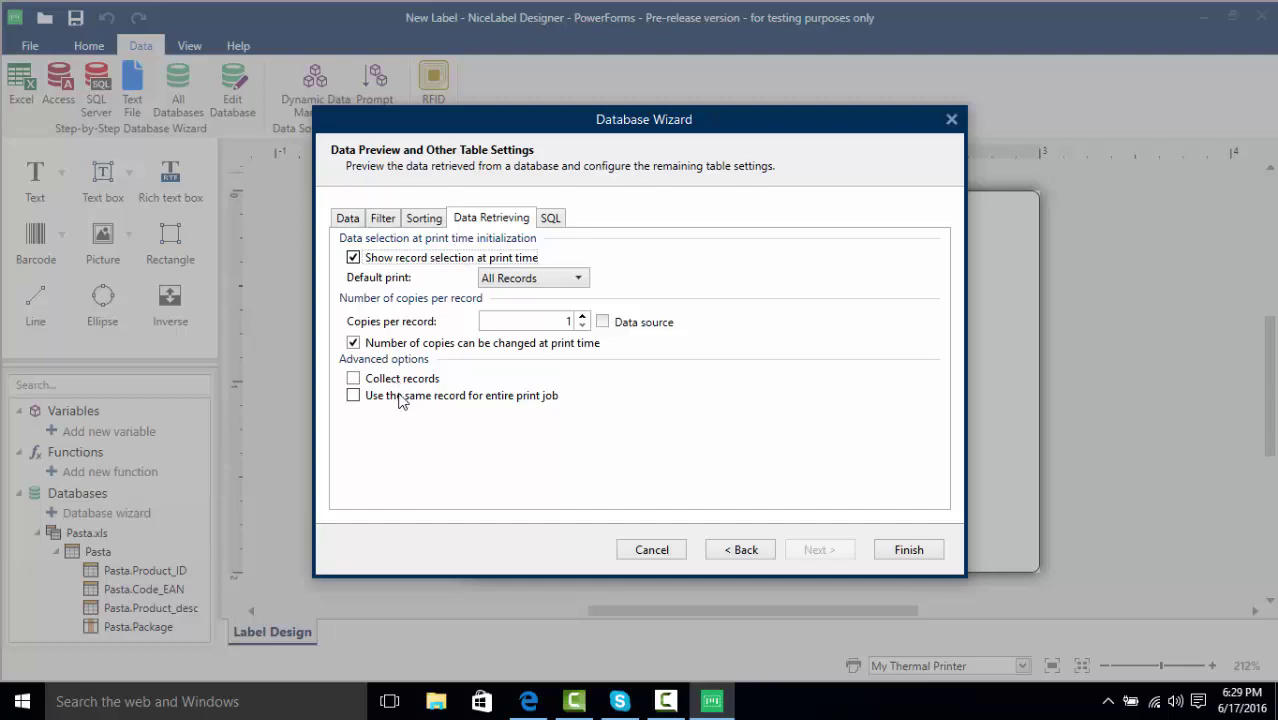
Step: Review the generated SQL query for the four Pasta fields and finish the wizard
left_click(548, 219)
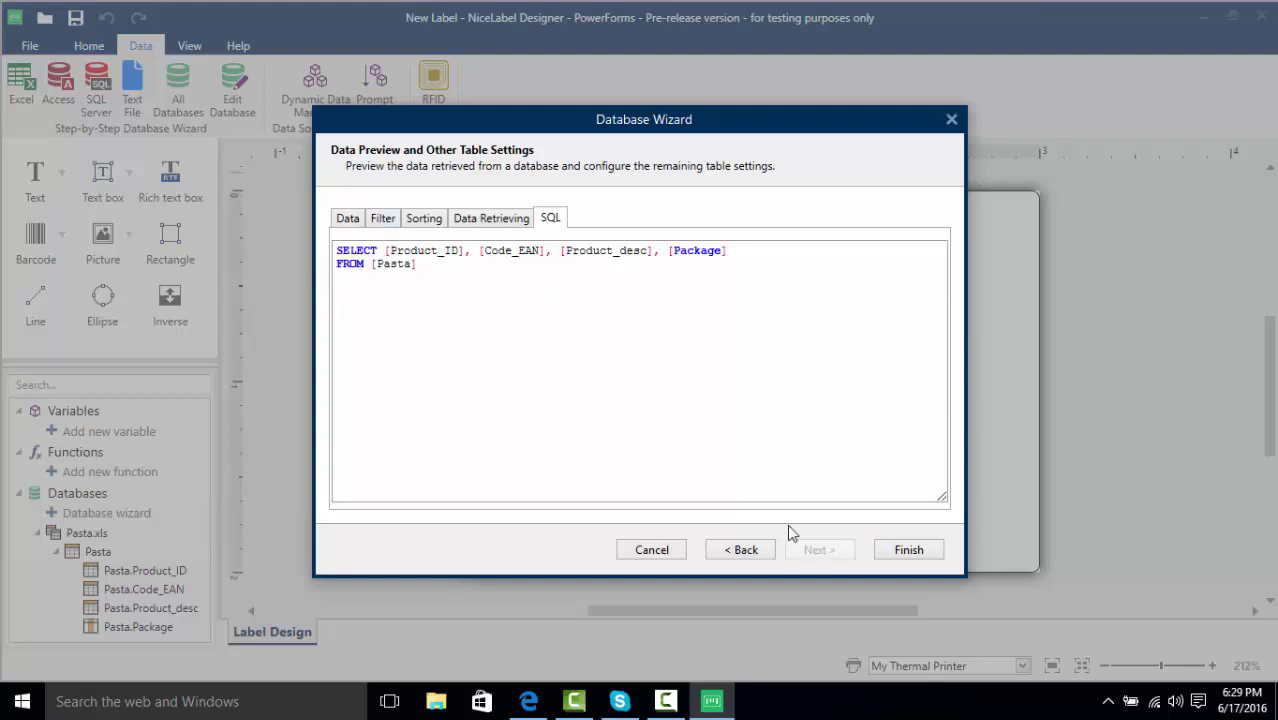
left_click(906, 549)
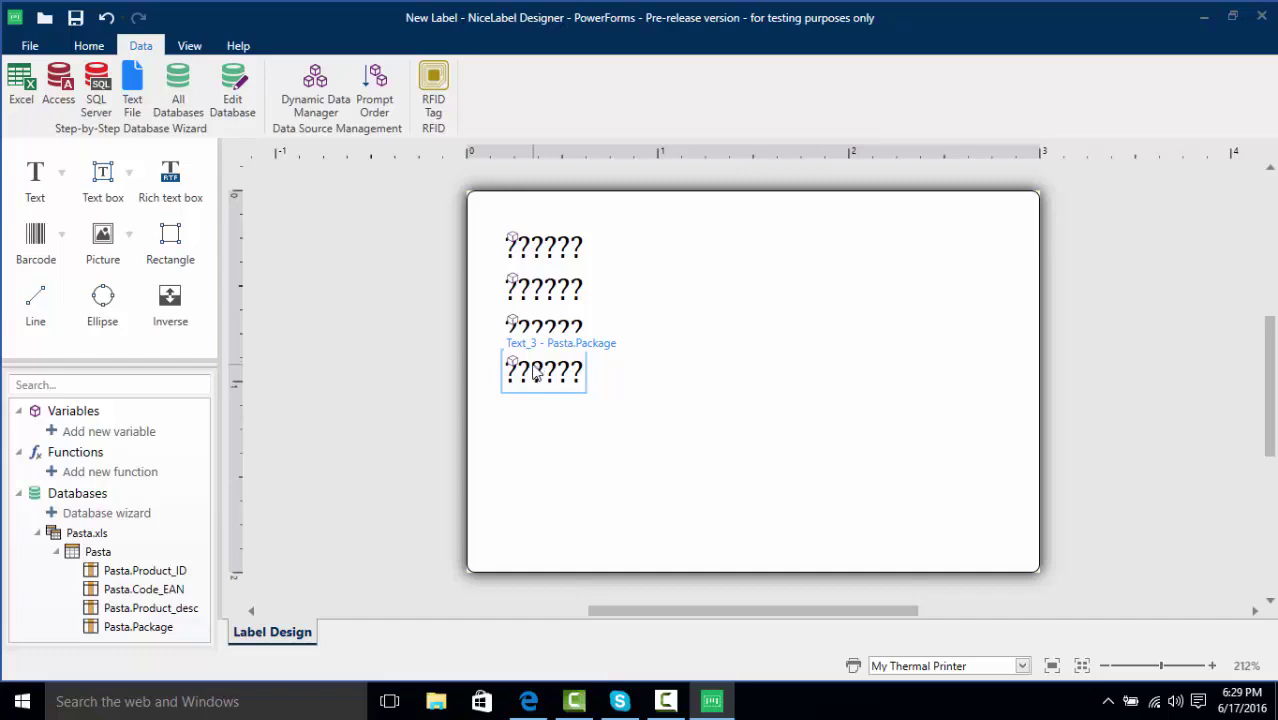
Step: Show the labels in the Print preview and page forward through the Pasta records
left_click(30, 46)
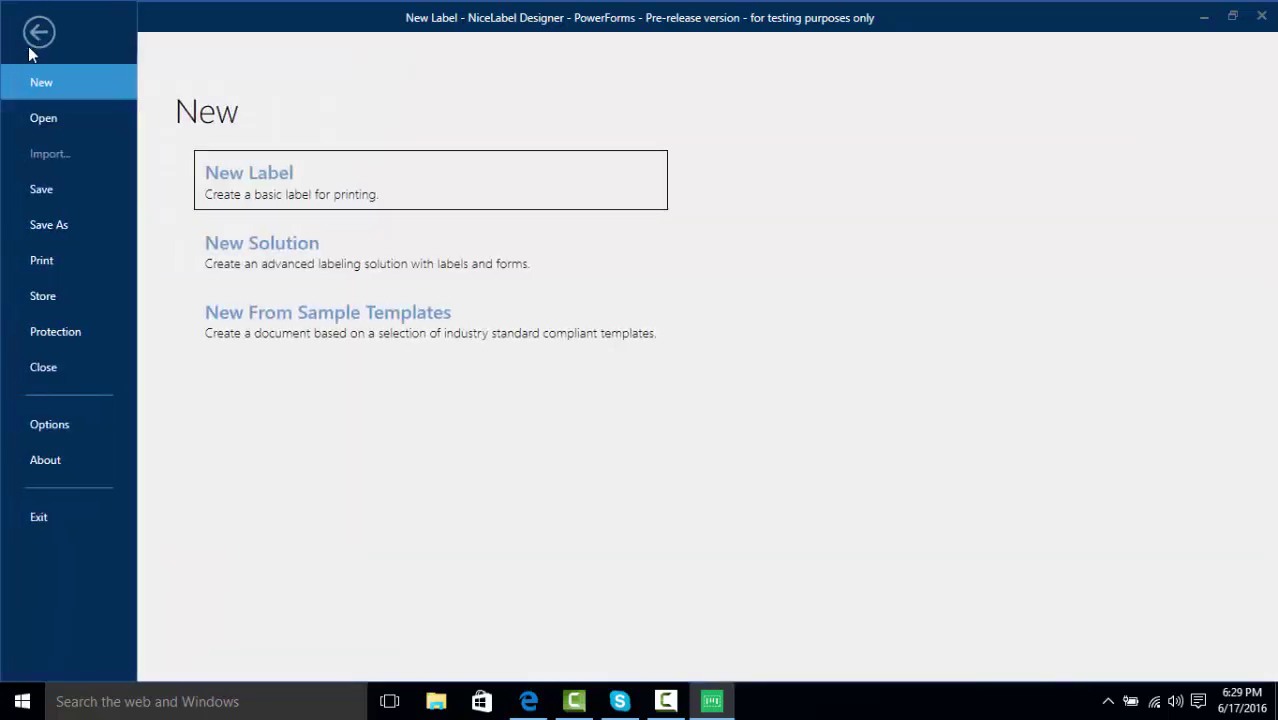
left_click(60, 252)
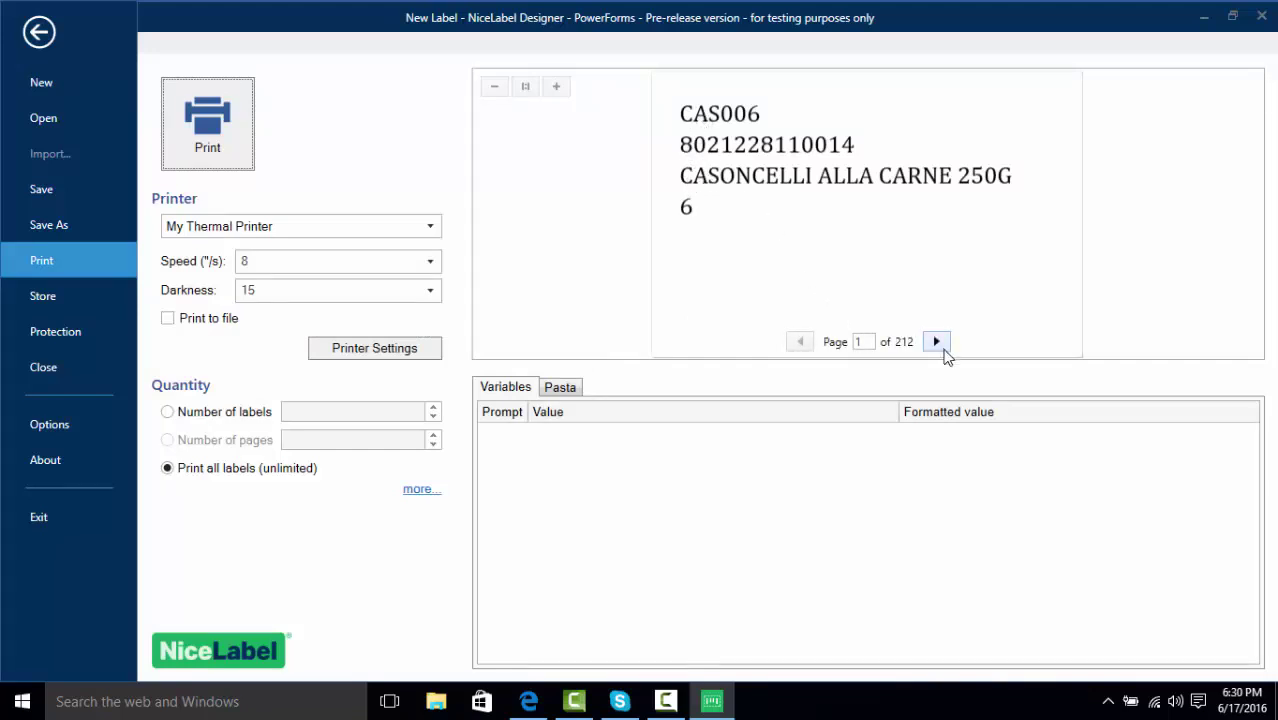
left_click(940, 346)
left_click(940, 346)
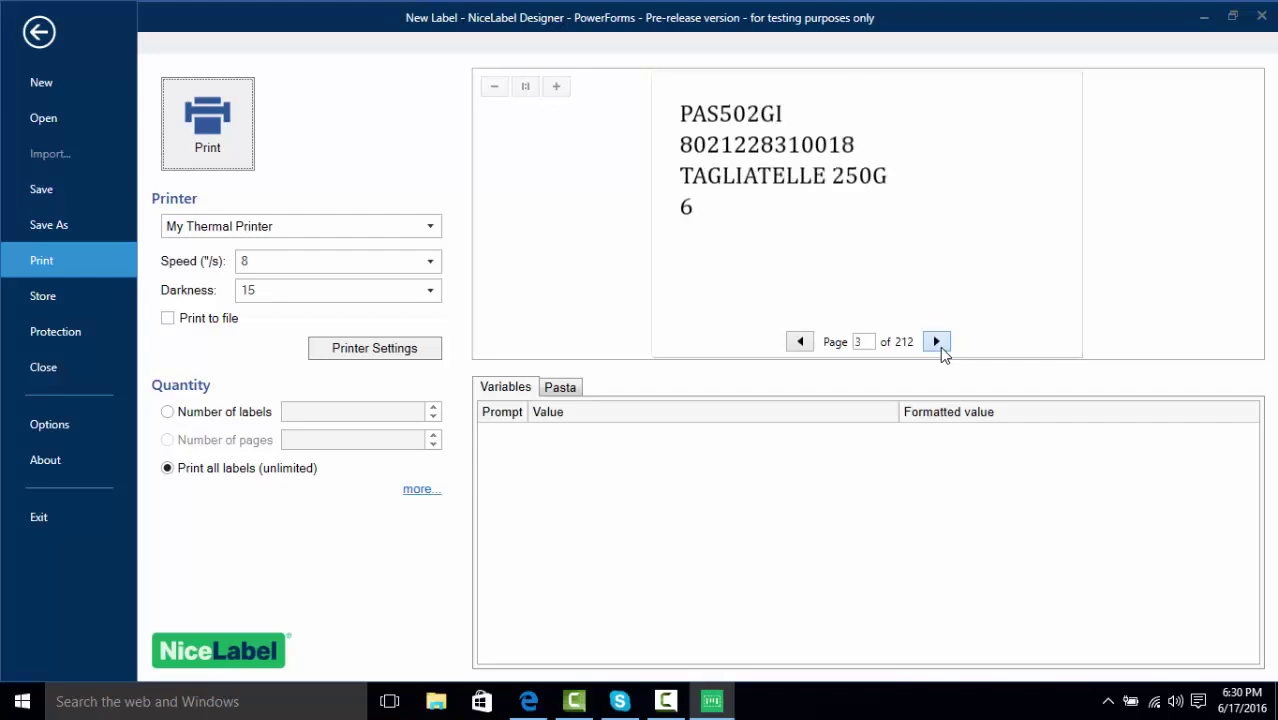
left_click(940, 346)
left_click(940, 346)
left_click(940, 346)
left_click(937, 342)
left_click(937, 342)
left_click(937, 342)
left_click(937, 342)
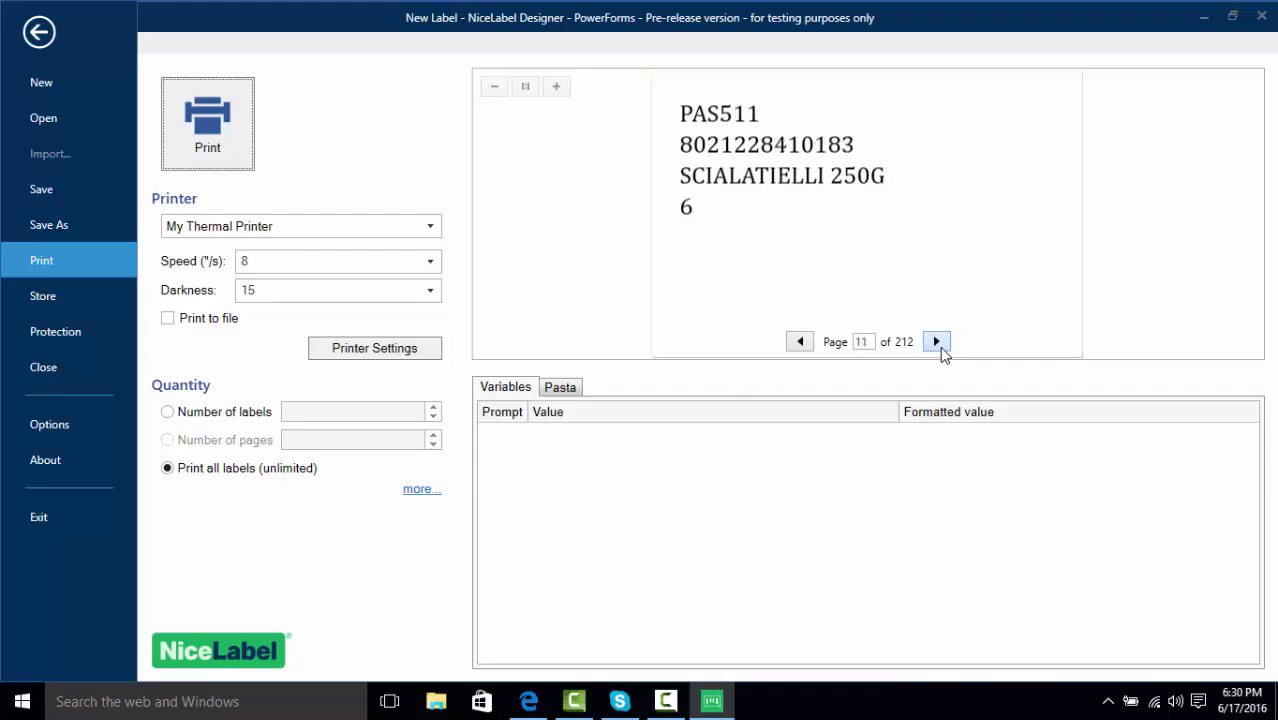
left_click(937, 342)
left_click(937, 342)
left_click(937, 342)
left_click(937, 342)
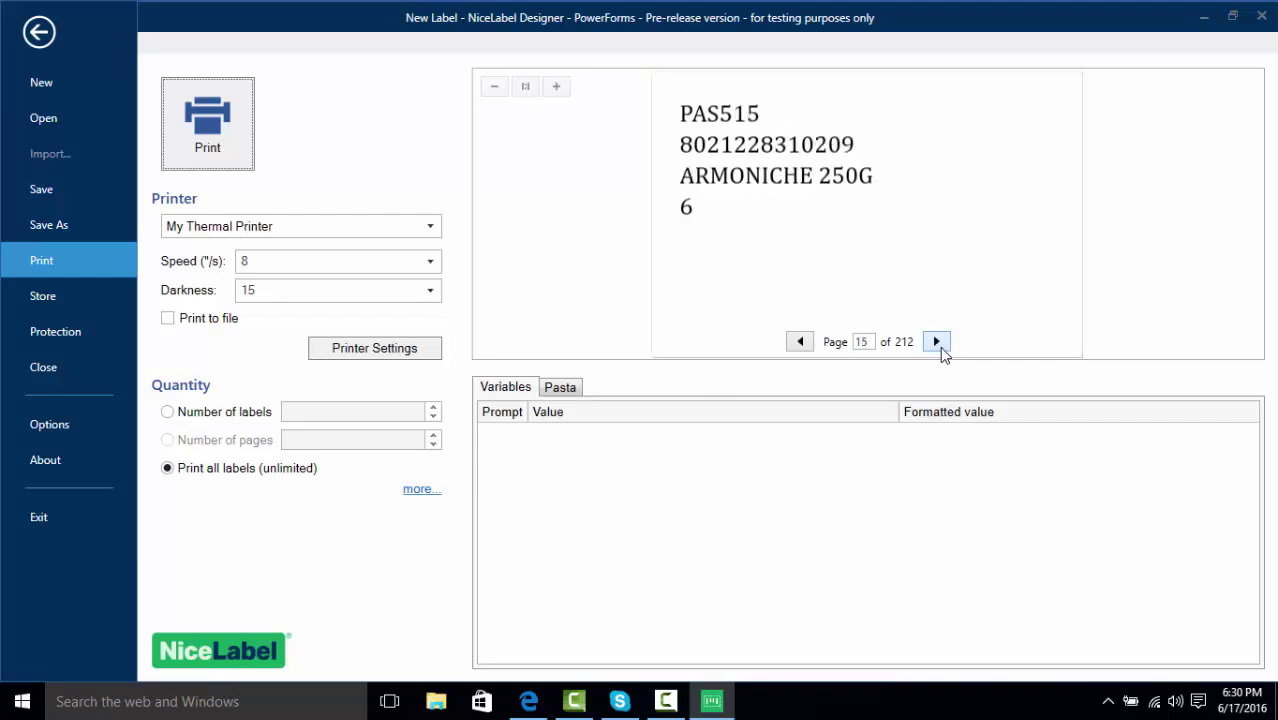
Step: In the Pasta record table, clear all records and tick only rows 1 to 5
left_click(561, 388)
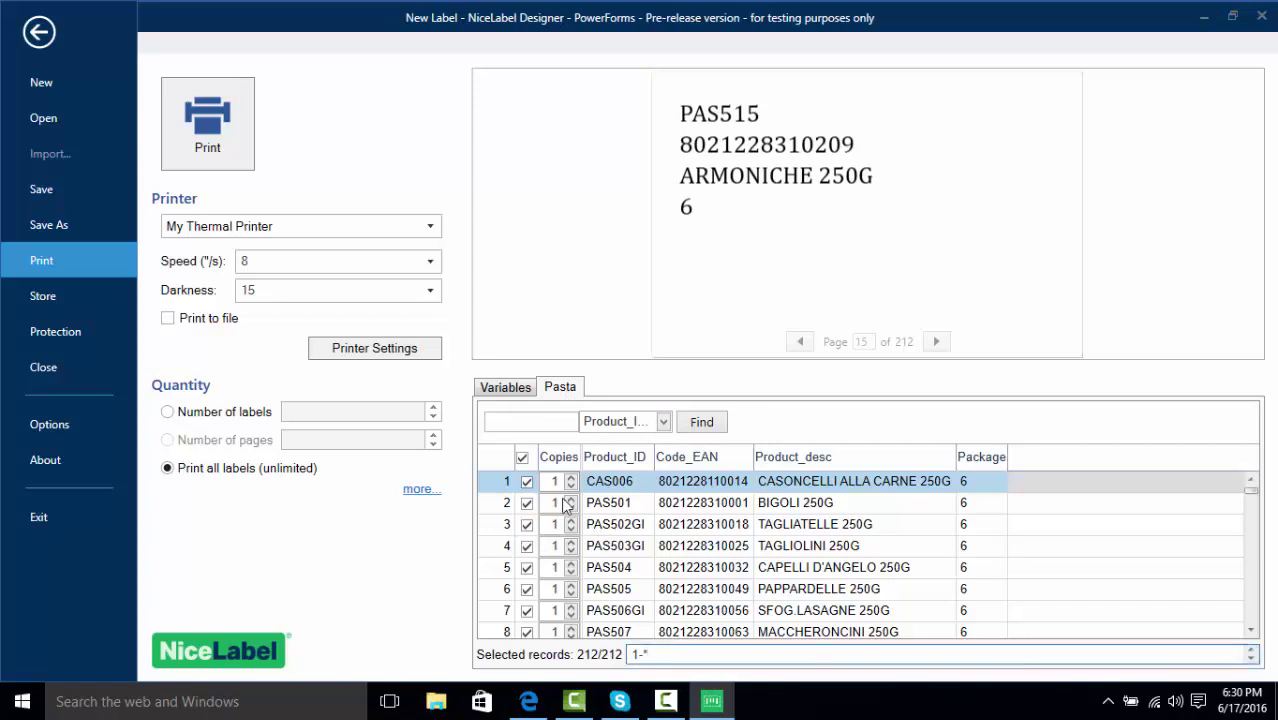
left_click(526, 481)
left_click(522, 458)
left_click(522, 458)
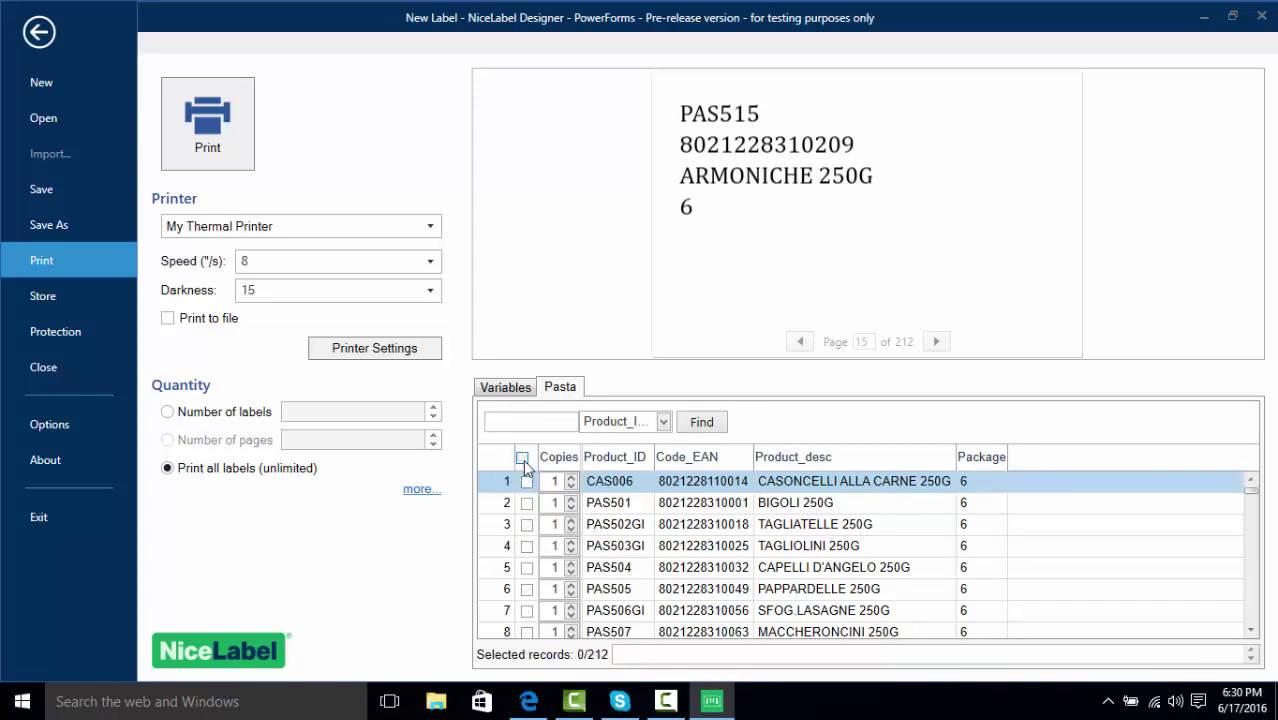
left_click(527, 481)
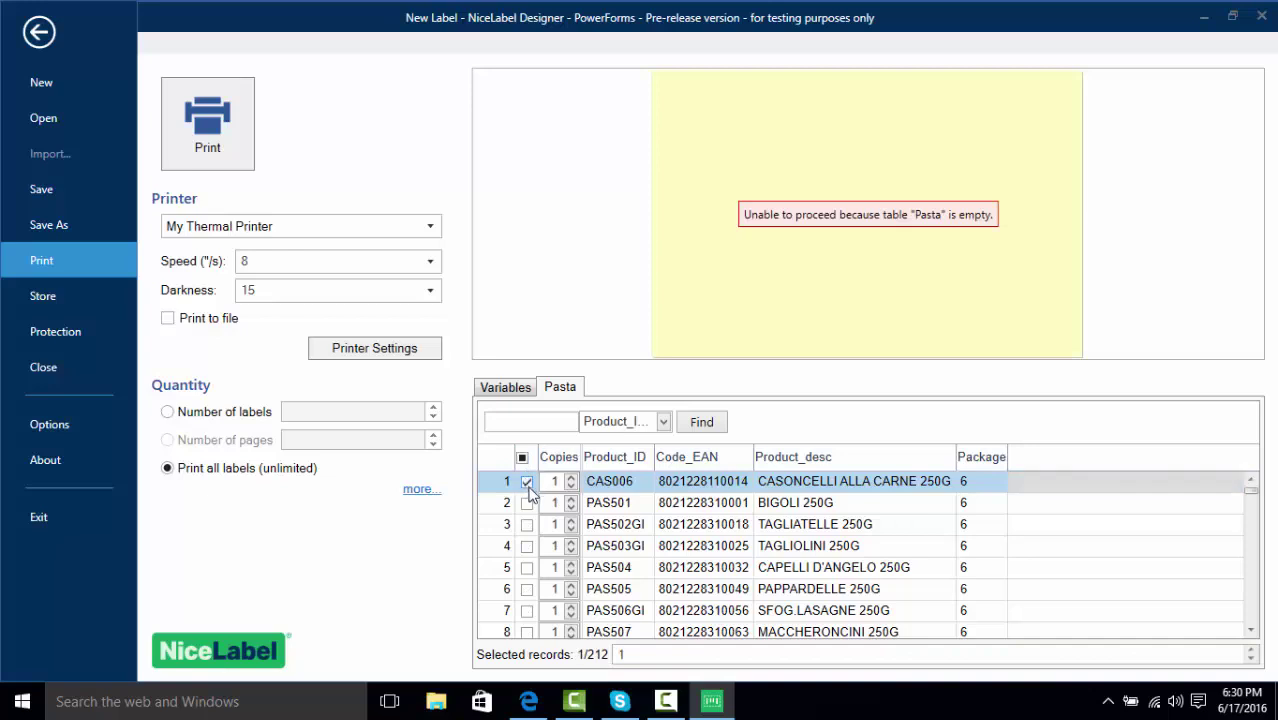
left_click(527, 503)
left_click(527, 524)
left_click(527, 546)
left_click(527, 567)
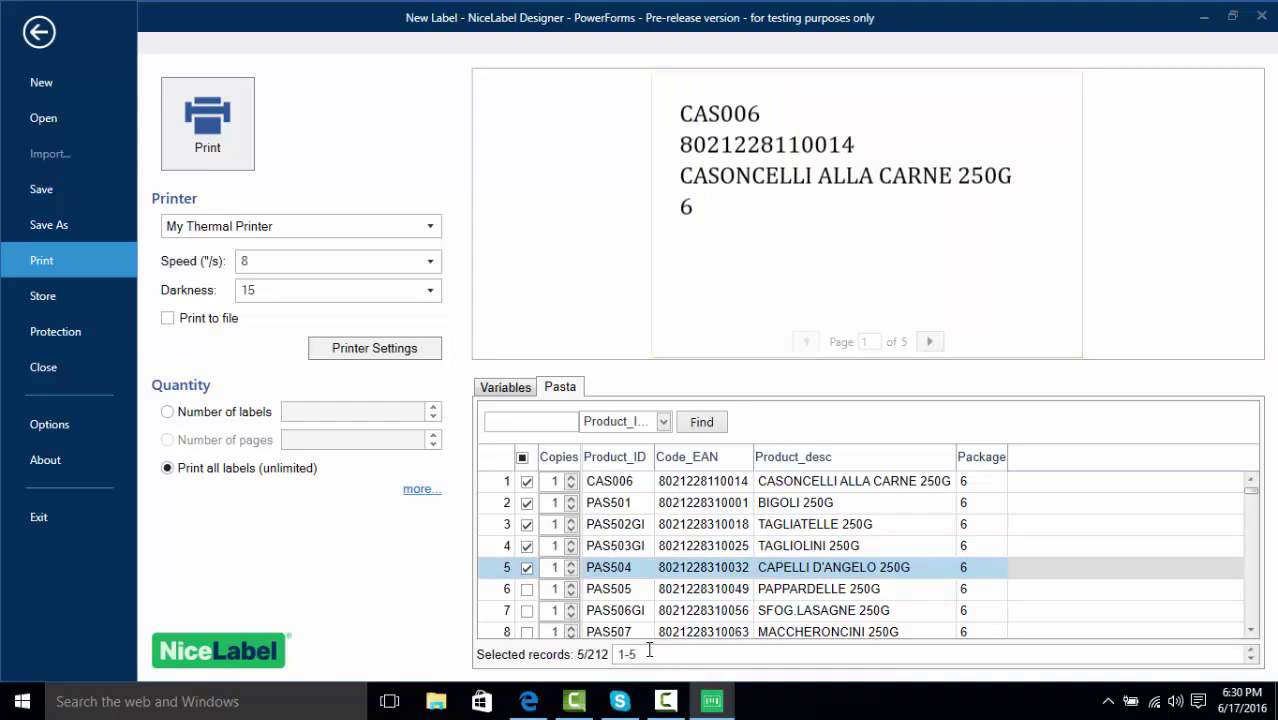
Step: Extend the selected record range from 1-5 to 1-5,17-23, selecting 12 of 212 records
left_click(649, 651)
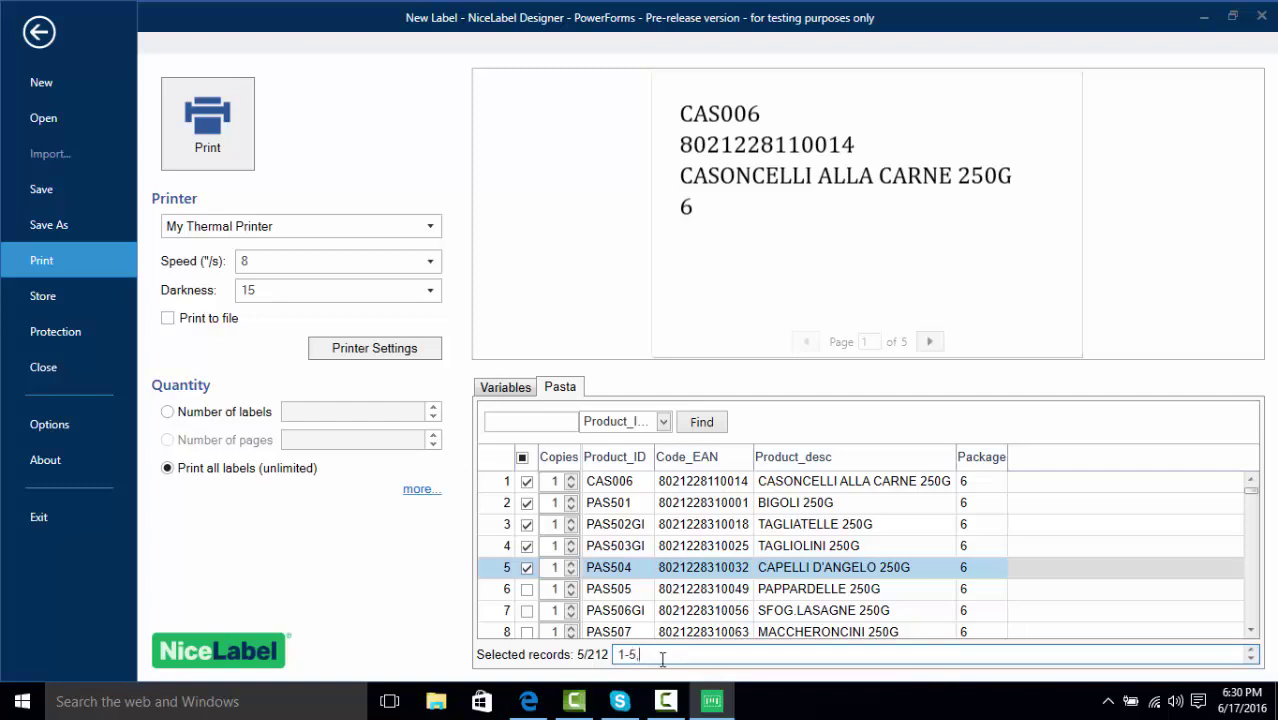
type(", 17-23")
key("Return")
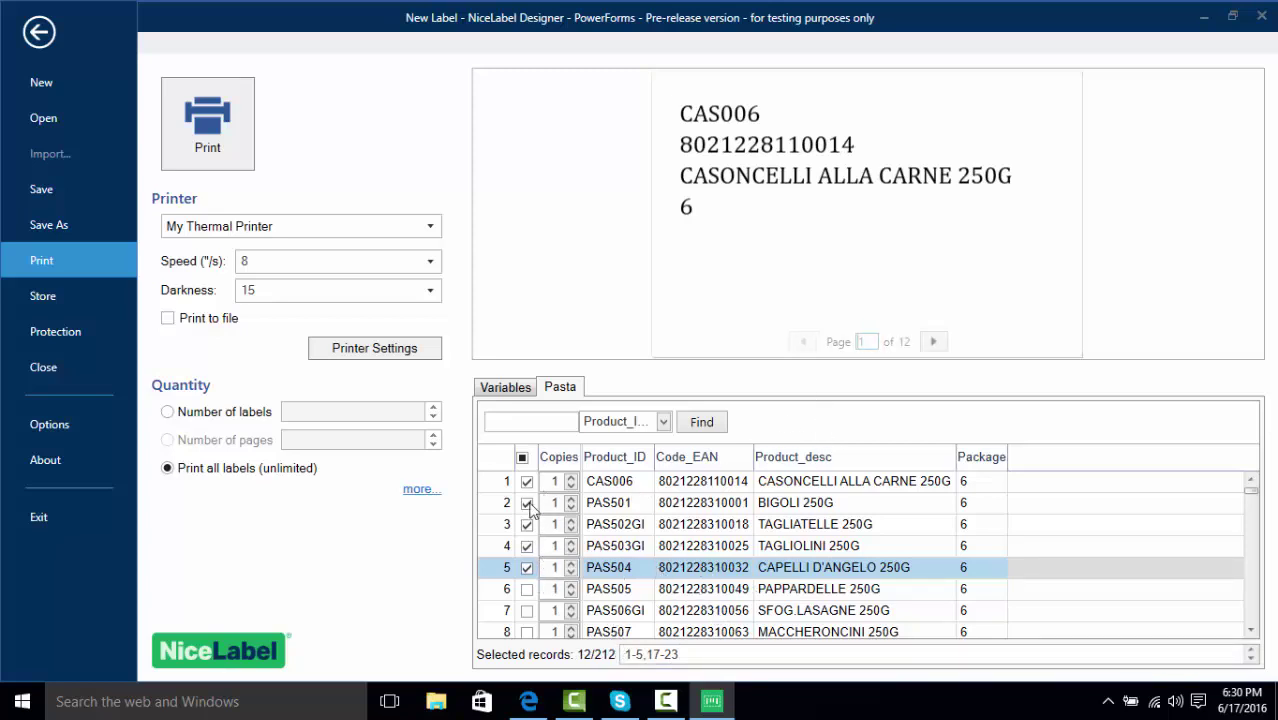
Step: Set 0 copies for records 4 and 20 and restore record 22 to 1 copy, leaving 10 labels
scroll(550, 546, "down", 1)
left_click(1036, 583)
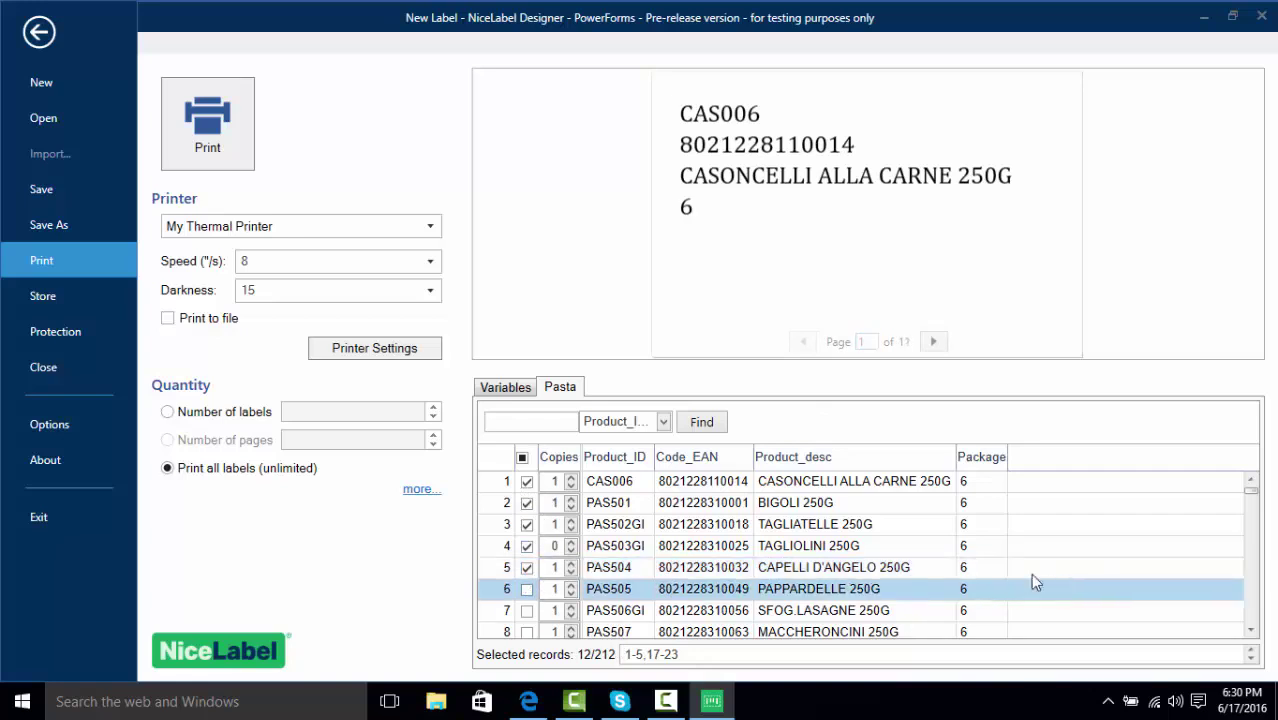
scroll(1033, 580, "down", 5)
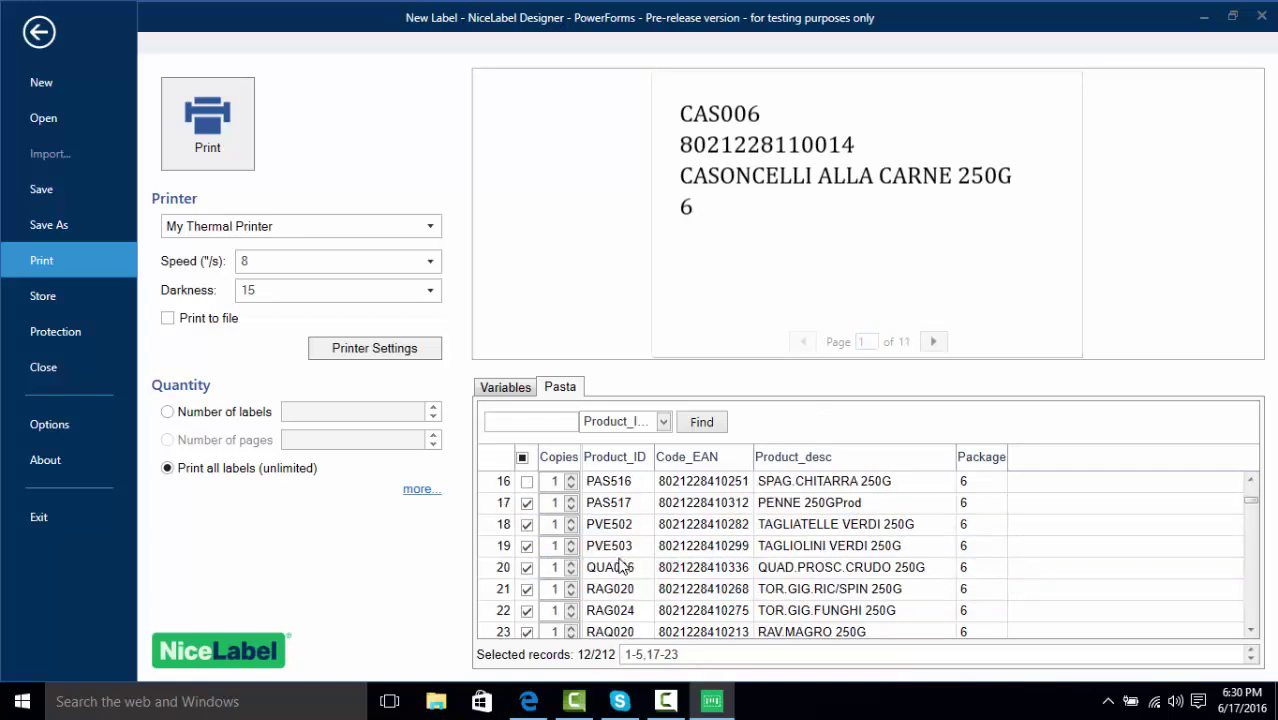
scroll(574, 605, "down", 1)
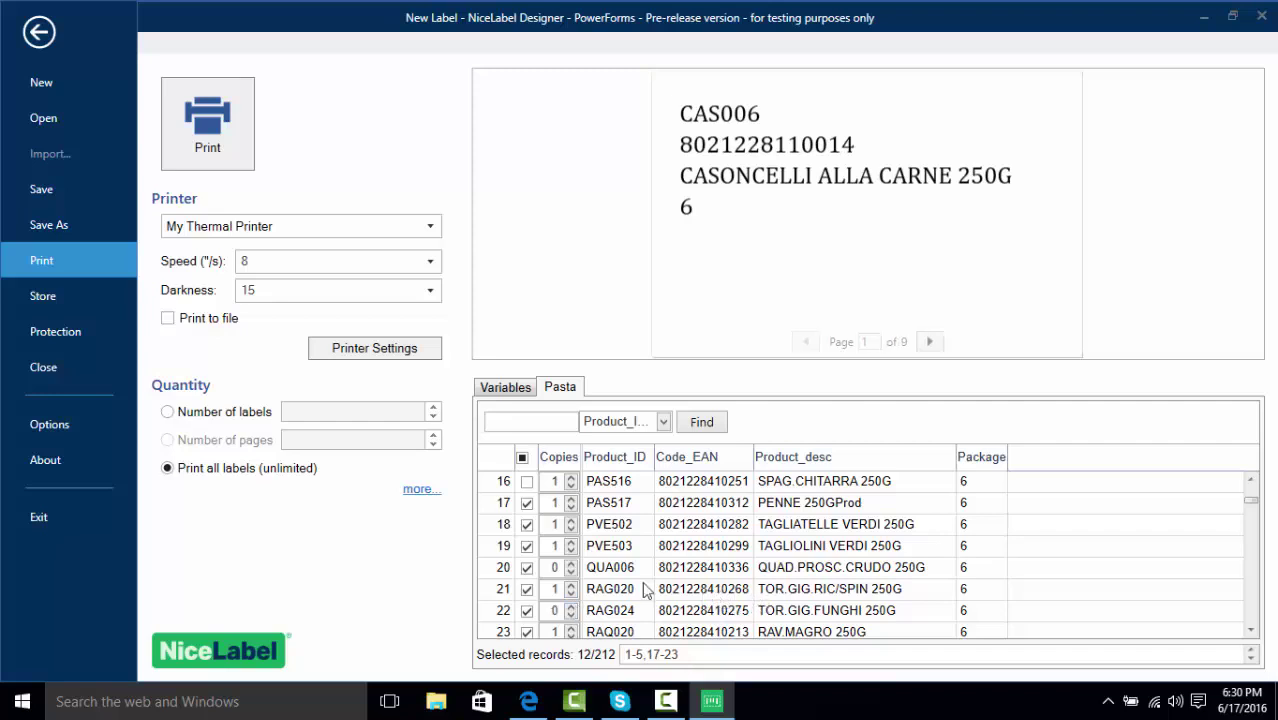
left_click(574, 612)
scroll(573, 608, "up", 1)
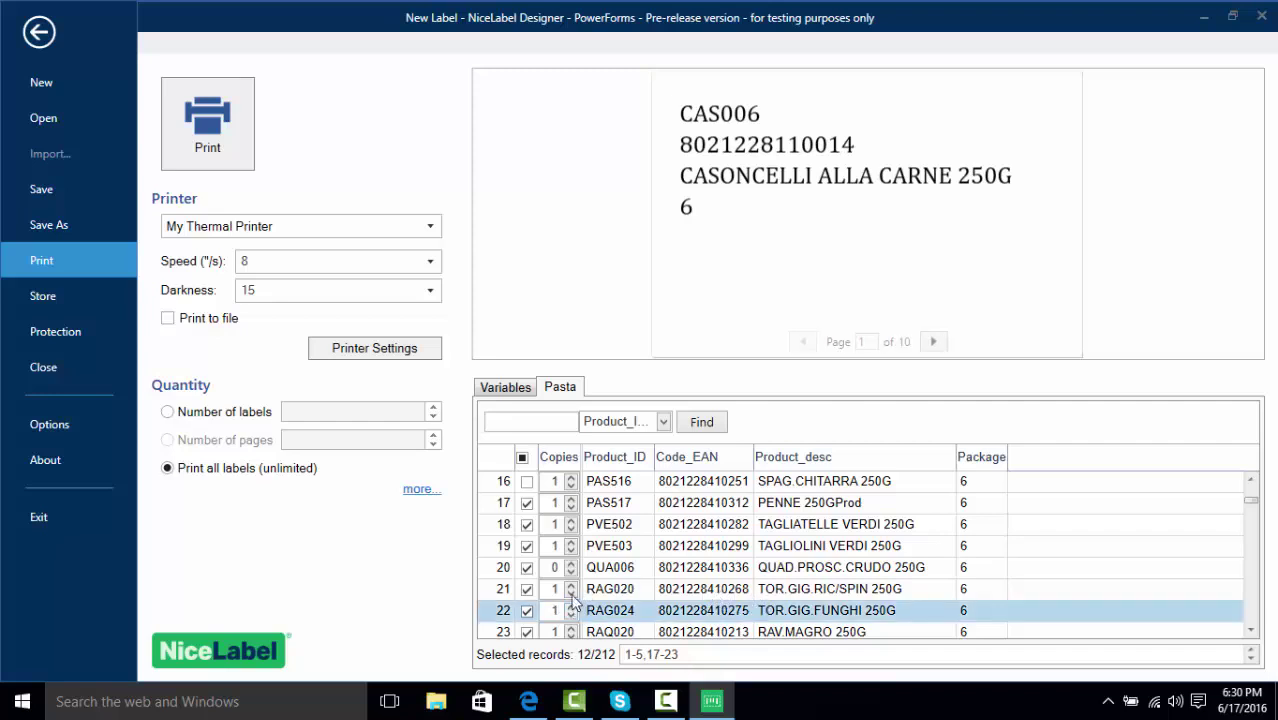